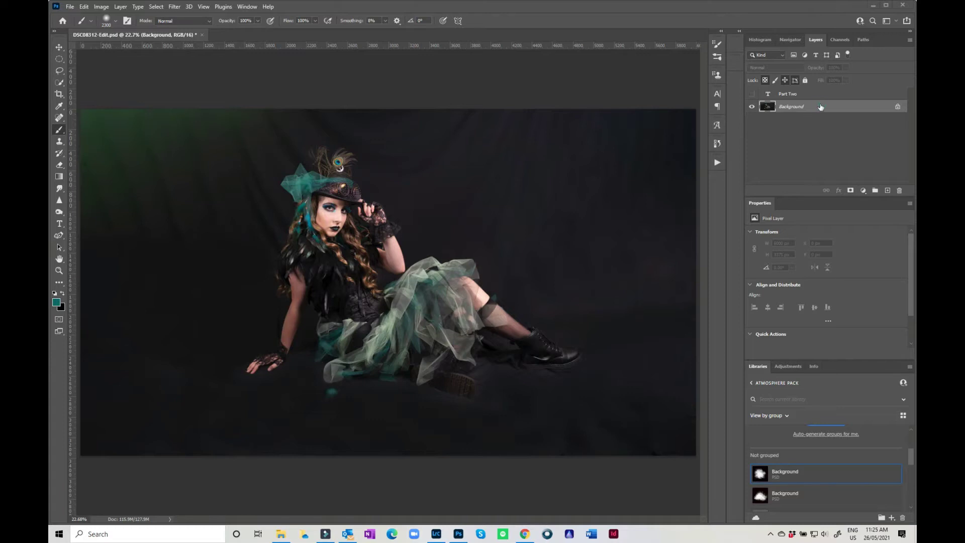
Duplicate the Background layer with Ctrl+J so a Background copy layer sits above it.
key("ctrl+j")
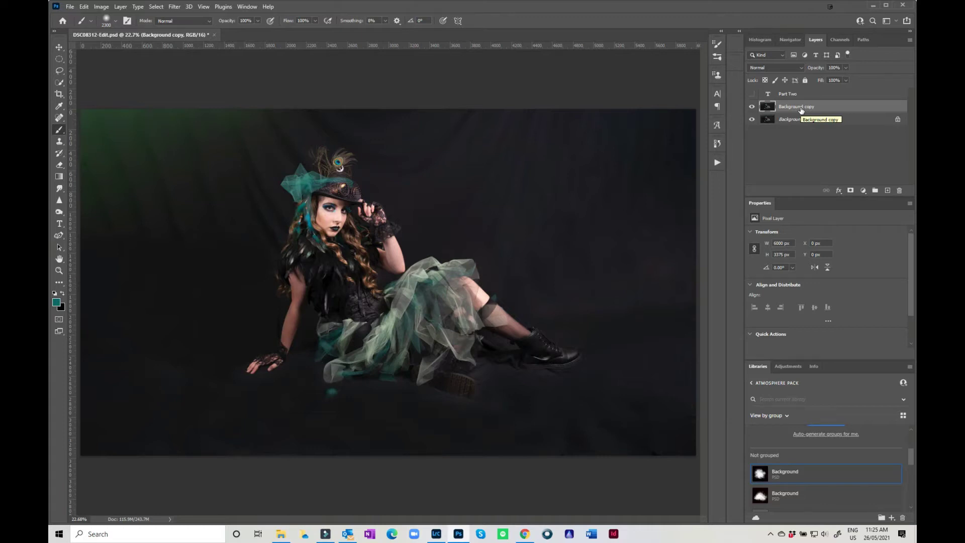
right_click(801, 110)
key("Escape")
Apply an 18-pixel-radius Gaussian Blur to the Background copy layer.
left_click(174, 7)
mouse_move(201, 124)
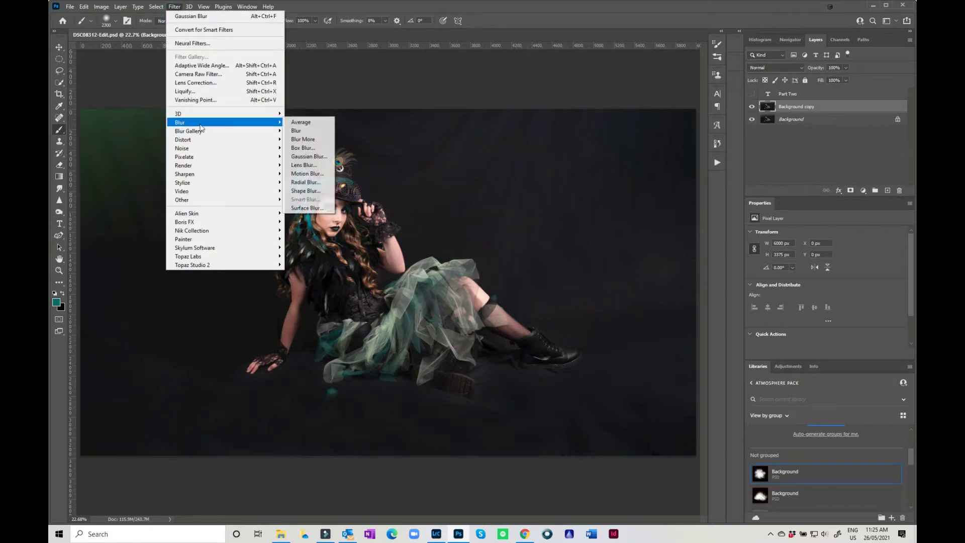
left_click(302, 158)
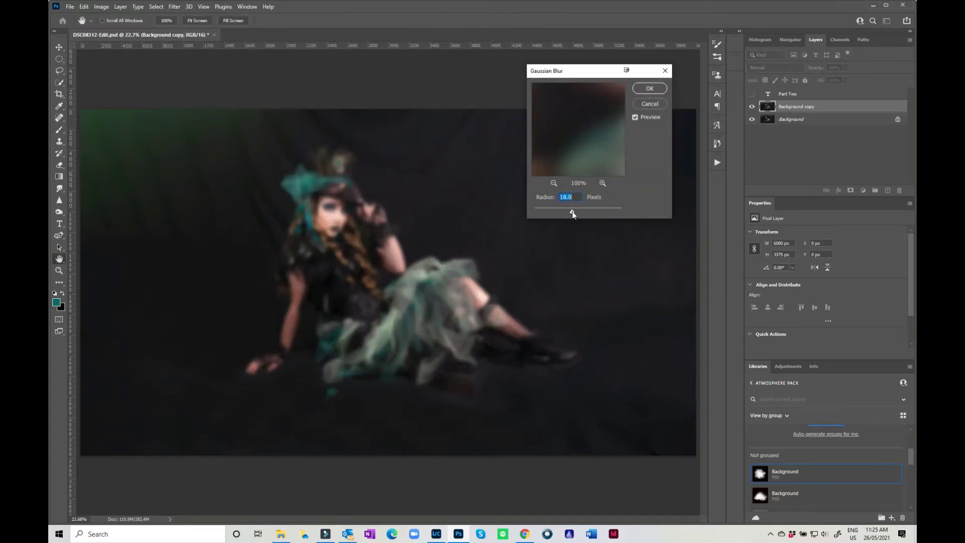
left_click_drag(568, 213, 569, 212)
left_click(456, 140)
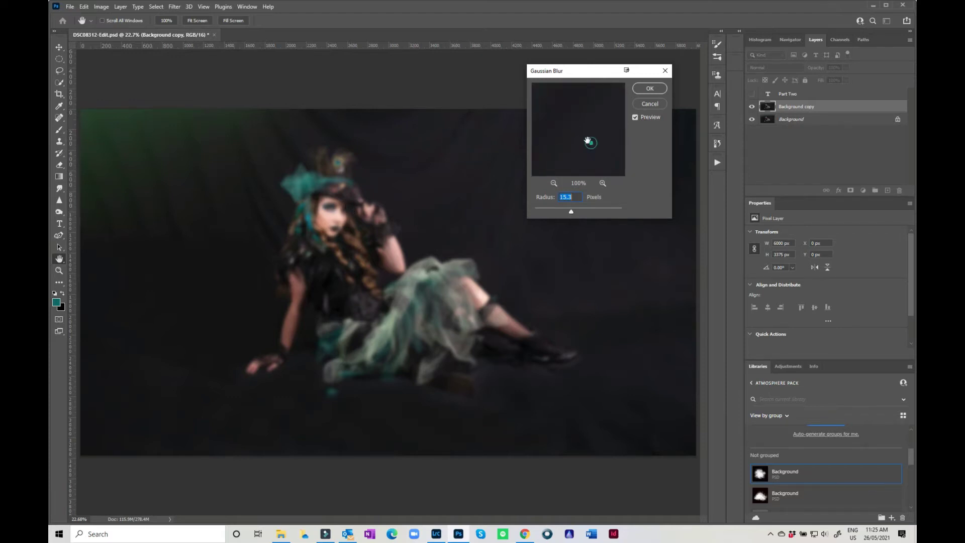
left_click(493, 160)
left_click(552, 183)
left_click(553, 183)
left_click(553, 183)
left_click_drag(572, 210, 572, 209)
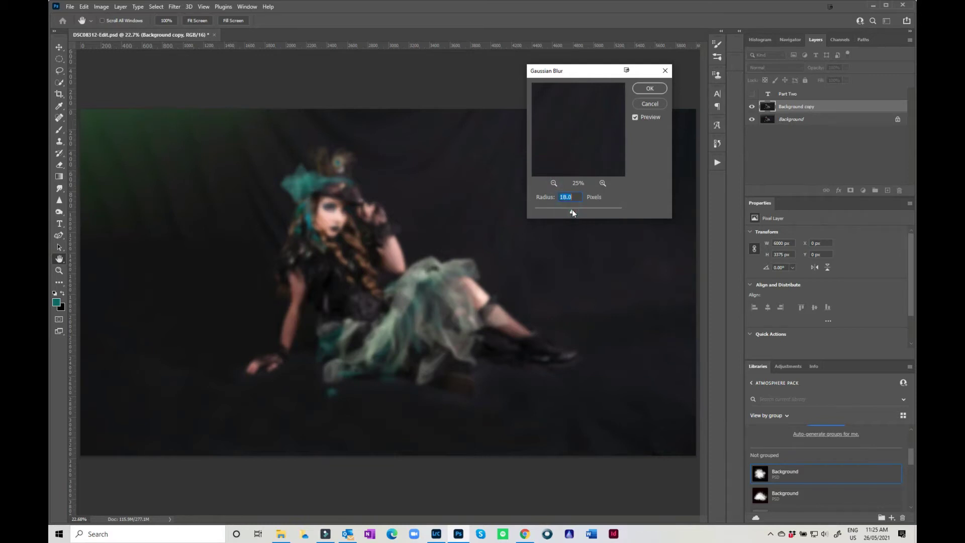
left_click(648, 88)
Add a layer mask to Background copy and invert it to black, hiding the blur.
key("b")
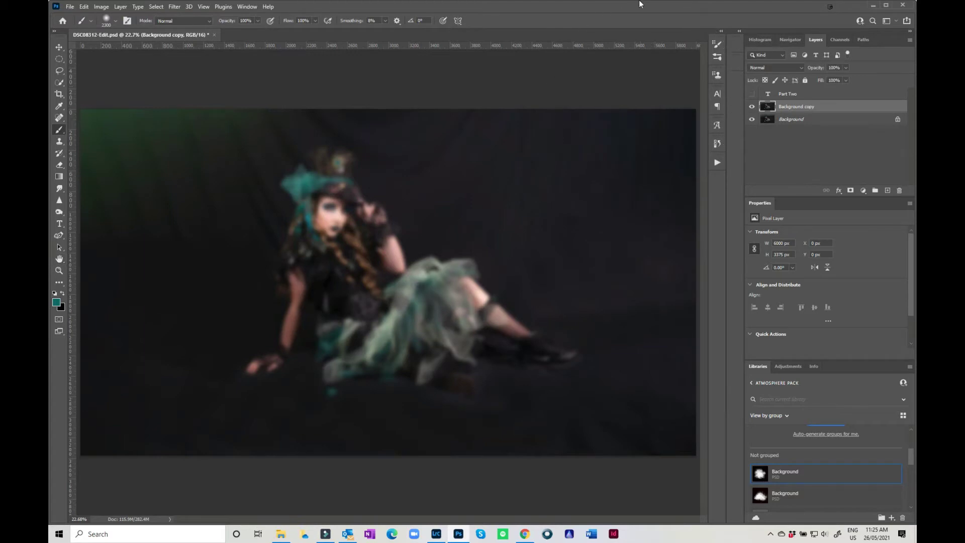
key("v")
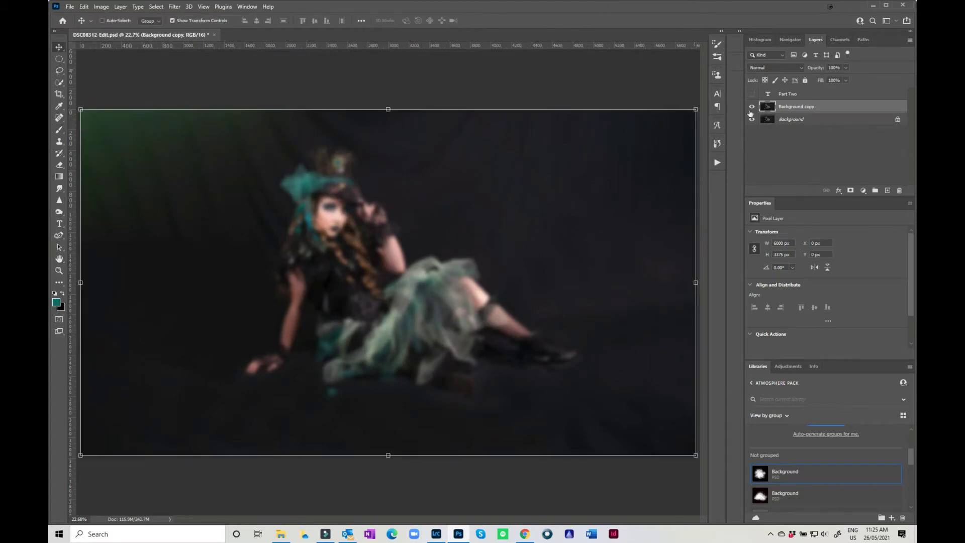
left_click(850, 191)
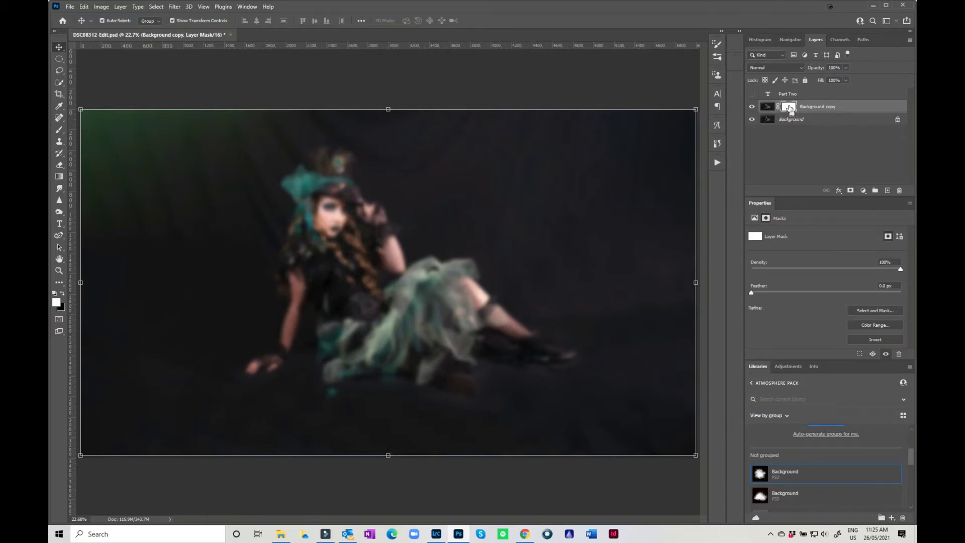
key("ctrl+i")
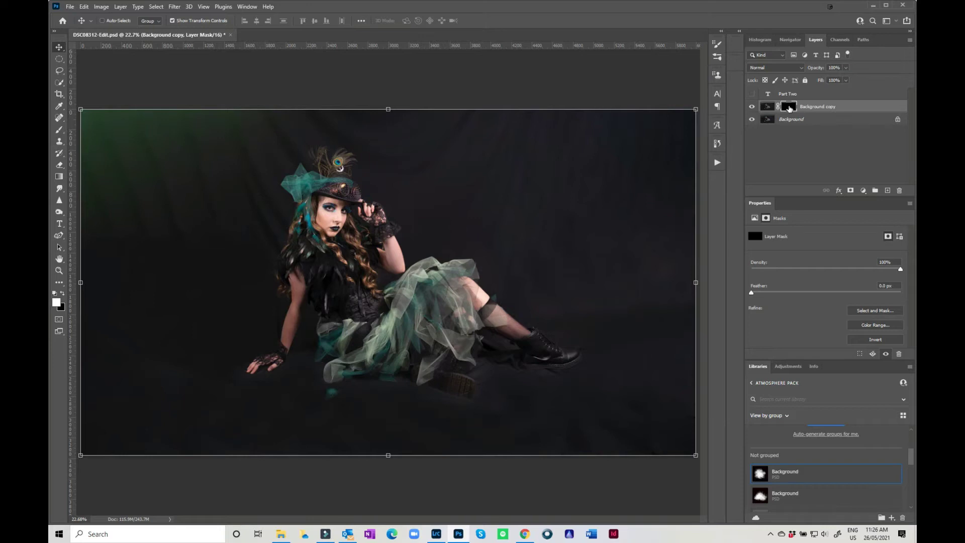
Paint white on the mask around the model with a soft 1300 px brush, then shrink it to 300 px.
left_click(59, 130)
key("bracketleft")
key("bracketleft")
key("bracketleft")
key("bracketleft")
key("bracketleft")
key("bracketleft")
key("bracketleft")
key("bracketleft")
key("bracketleft")
key("bracketleft")
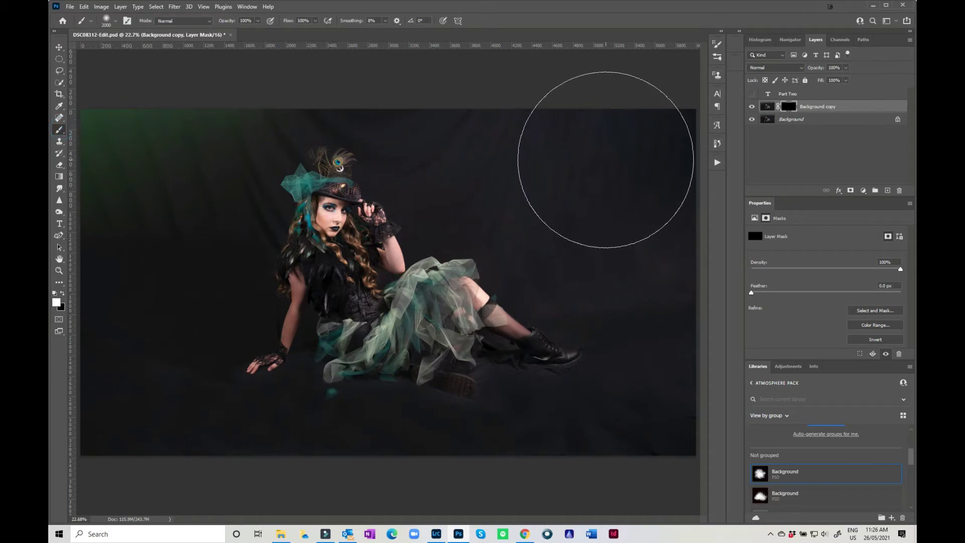
right_click(605, 160)
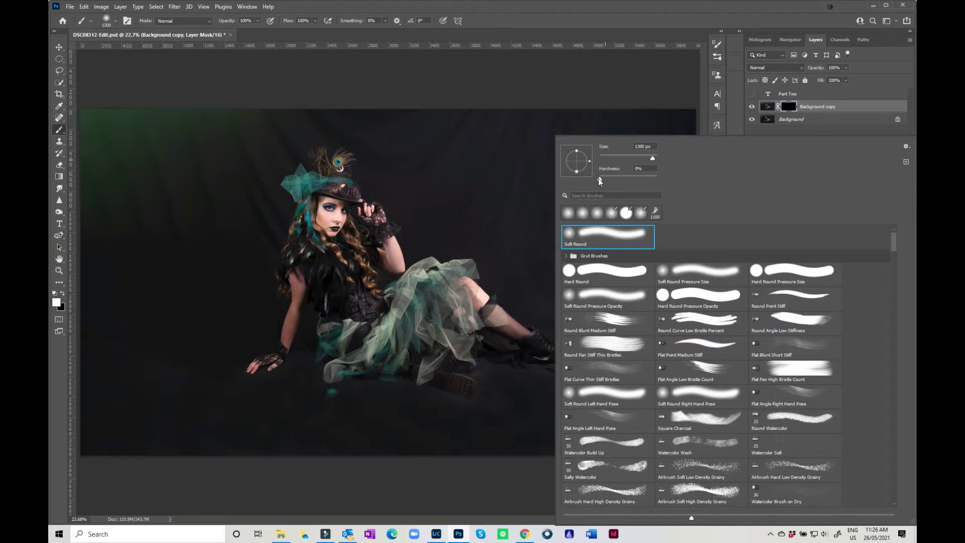
left_click(538, 125)
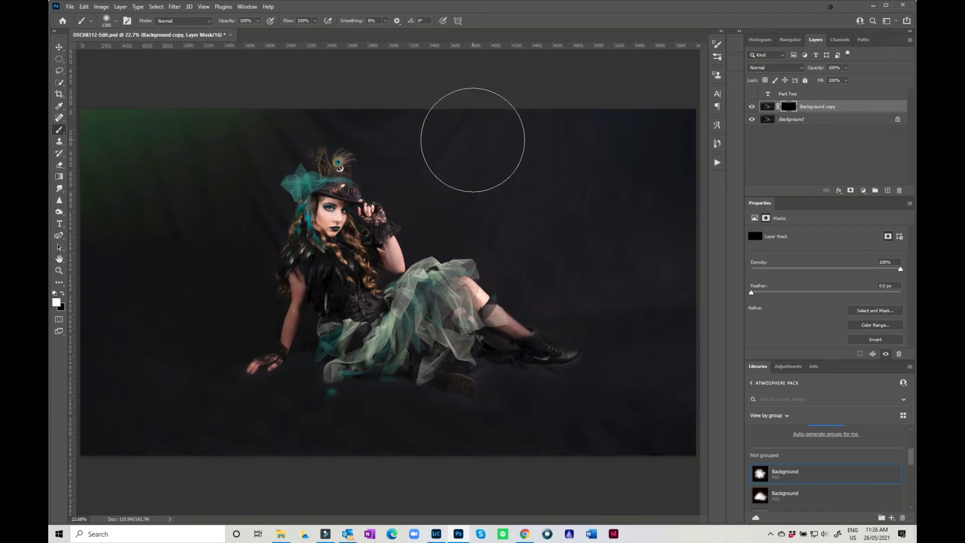
mouse_move(472, 140)
left_mouse_down()
mouse_move(424, 124)
mouse_move(475, 134)
left_mouse_up()
key("bracketleft")
key("bracketleft")
key("bracketleft")
key("bracketleft")
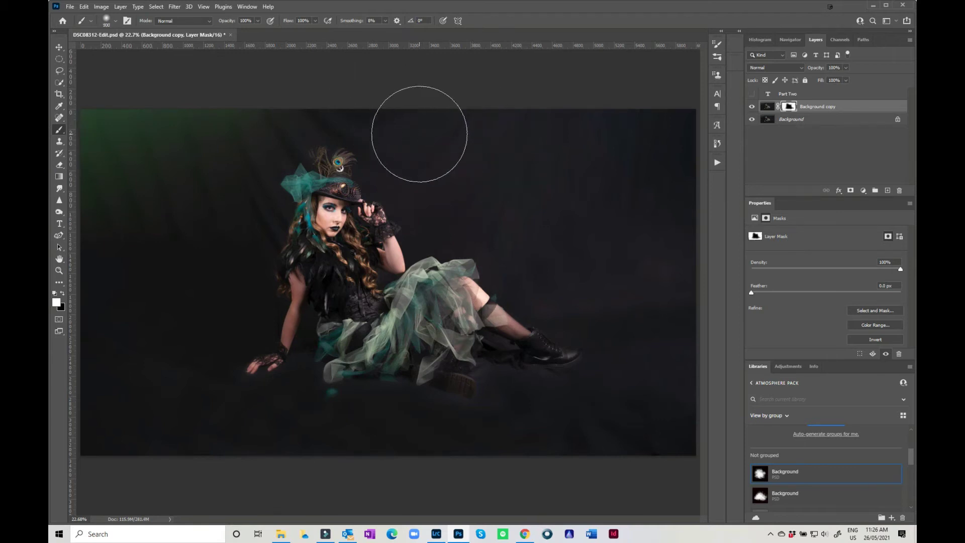
key("bracketleft")
key("bracketleft")
key("bracketleft")
key("bracketleft")
key("bracketleft")
key("bracketleft")
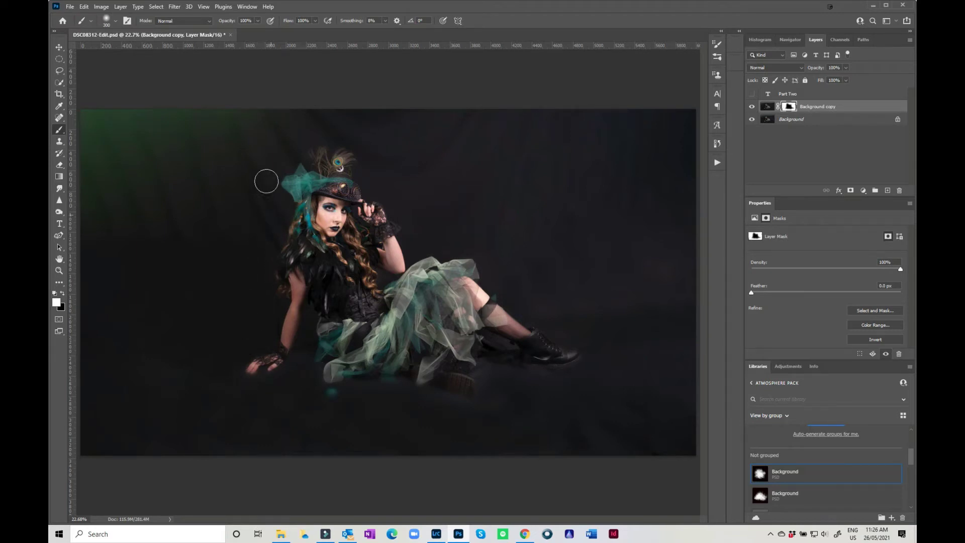
View the mask alone and paint white over grey patches at the right, bottom and above the head.
left_click(790, 107, "alt")
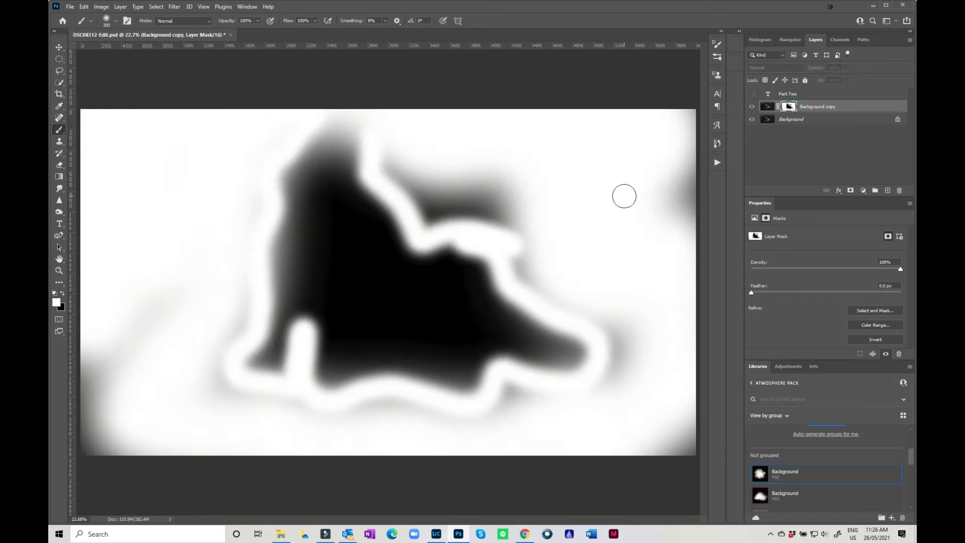
mouse_move(676, 173)
left_mouse_down()
mouse_move(680, 142)
mouse_move(680, 204)
left_mouse_up()
mouse_move(526, 221)
left_mouse_down()
mouse_move(474, 219)
mouse_move(476, 202)
left_mouse_up()
key("bracketright")
key("bracketright")
key("bracketright")
key("bracketright")
key("bracketright")
key("bracketright")
key("bracketright")
mouse_move(403, 142)
left_mouse_down()
mouse_move(413, 173)
mouse_move(450, 196)
mouse_move(529, 201)
mouse_move(495, 197)
mouse_move(552, 216)
mouse_move(441, 201)
mouse_move(431, 188)
mouse_move(513, 214)
mouse_move(557, 267)
mouse_move(640, 324)
mouse_move(640, 395)
mouse_move(607, 440)
mouse_move(680, 402)
left_mouse_up()
key("bracketleft")
key("bracketleft")
key("bracketleft")
key("bracketleft")
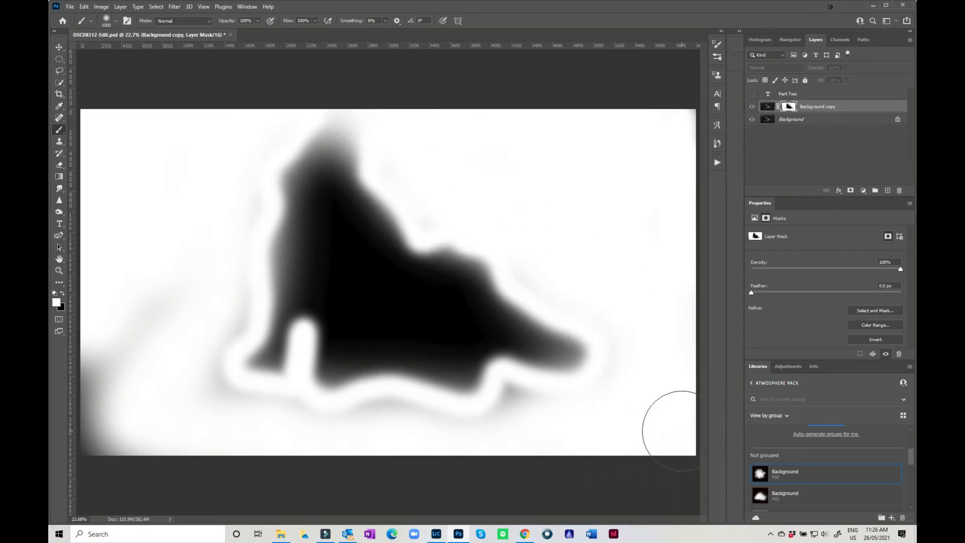
mouse_move(538, 404)
left_mouse_down()
mouse_move(499, 419)
mouse_move(390, 414)
mouse_move(421, 417)
mouse_move(210, 392)
mouse_move(250, 274)
mouse_move(280, 125)
mouse_move(110, 370)
mouse_move(92, 466)
mouse_move(370, 452)
left_mouse_up()
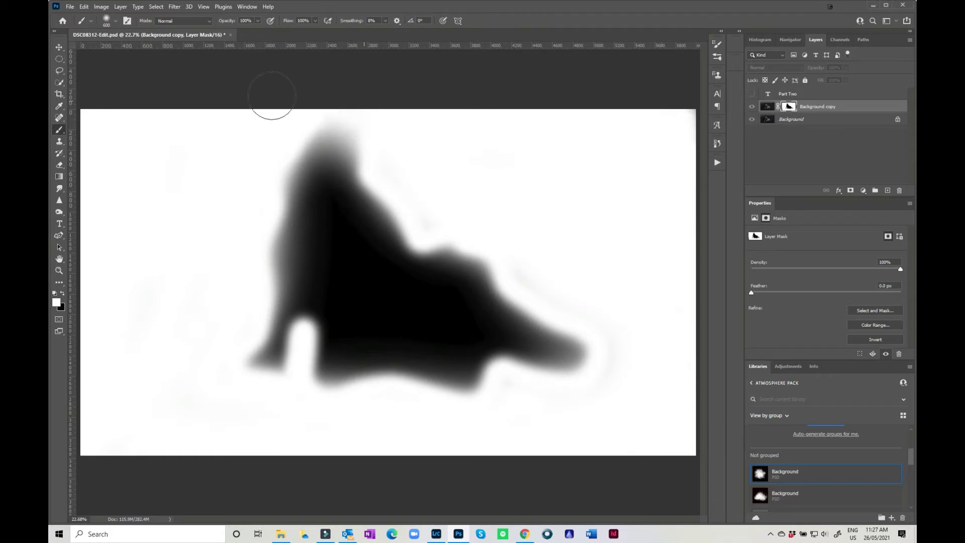
left_click_drag(269, 91, 420, 119)
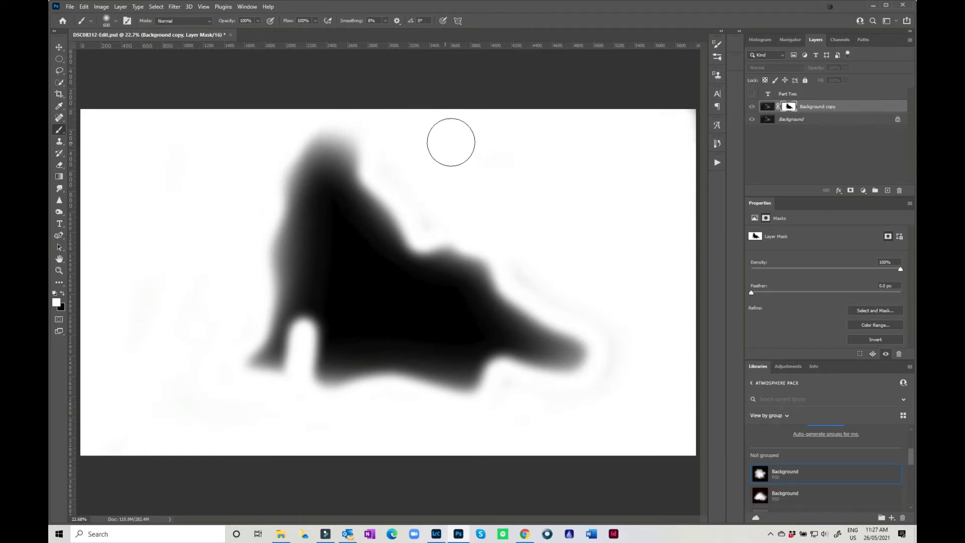
Return to the colour view, zoom to 100% on the face and hat, and set a 90 px brush.
left_click(788, 107, "alt")
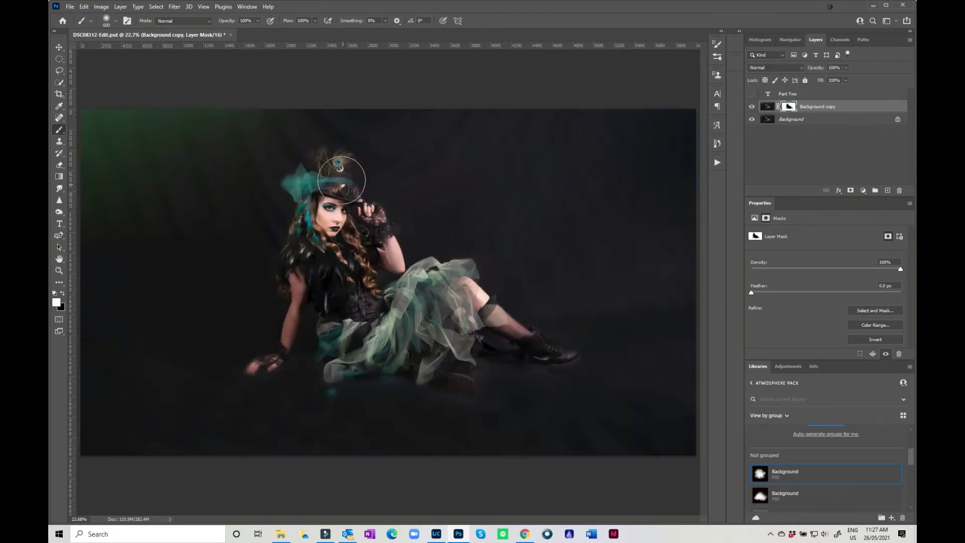
key("ctrl+plus")
key("ctrl+plus")
key("ctrl+plus")
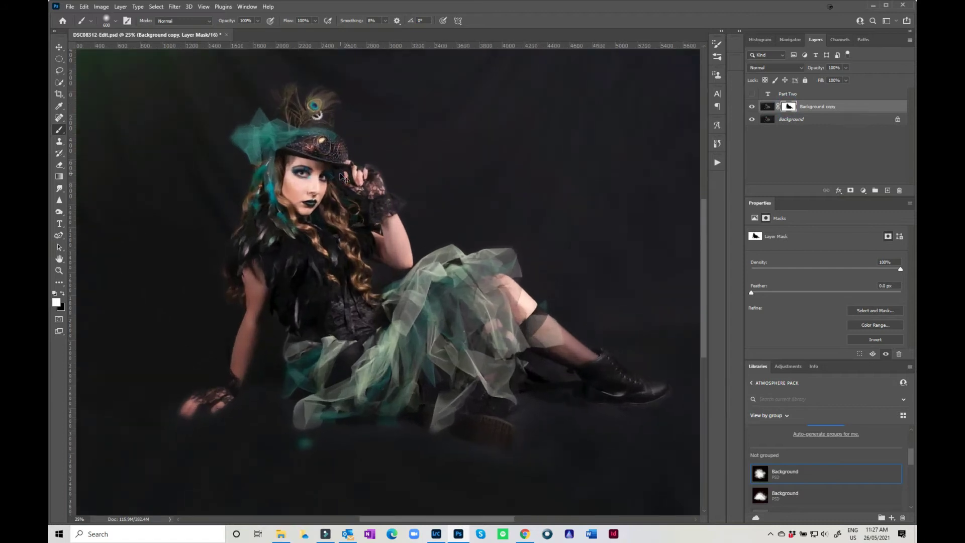
key("ctrl+plus")
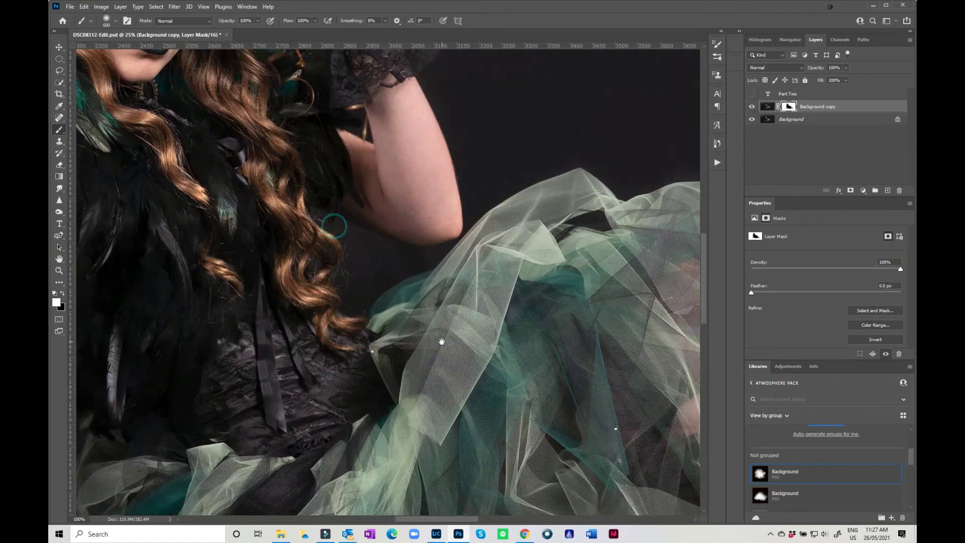
mouse_move(151, 75)
left_mouse_down()
mouse_move(362, 170)
mouse_move(358, 305)
left_mouse_up()
left_click_drag(404, 87, 402, 158)
key("bracketleft")
key("bracketleft")
key("bracketleft")
key("bracketleft")
key("bracketleft")
key("bracketleft")
key("bracketleft")
key("bracketleft")
key("bracketleft")
key("bracketleft")
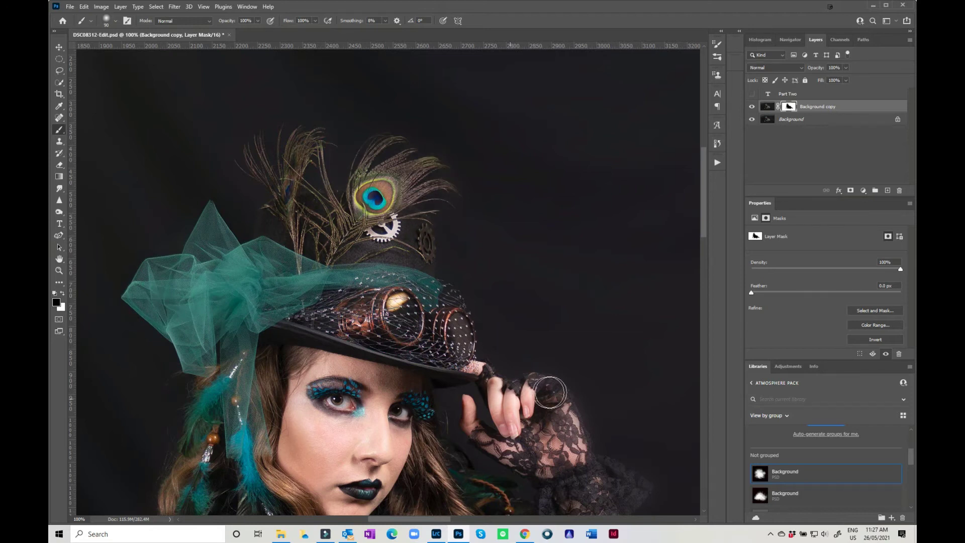
Refine the mask along the torso, tulle, leg and the black shoe's toe and sole.
left_click_drag(533, 467, 427, 100)
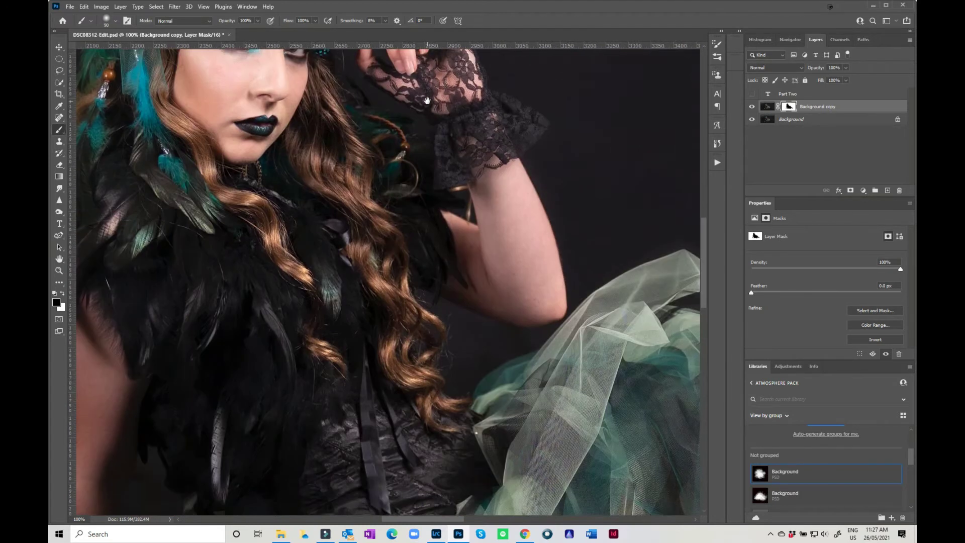
left_click_drag(480, 141, 431, 115)
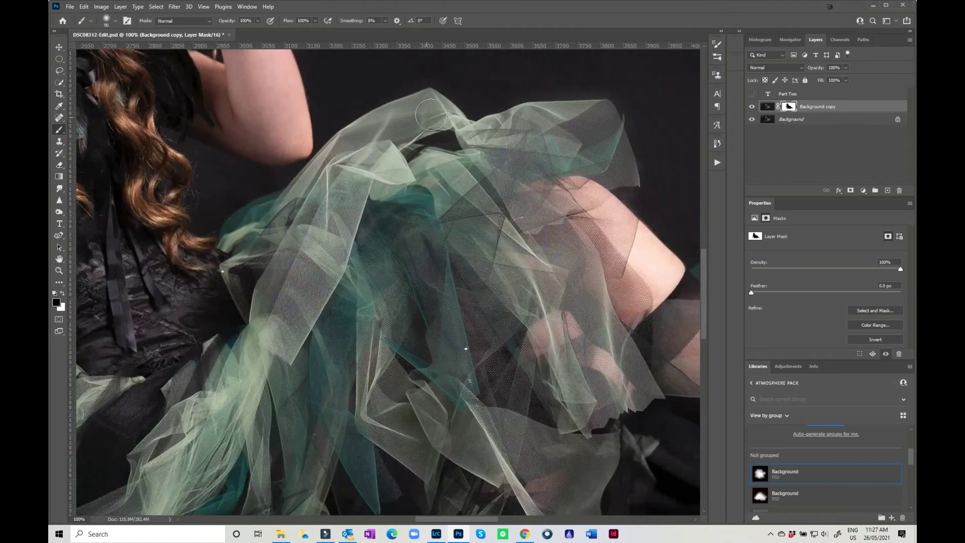
left_click_drag(586, 308, 216, 81)
left_click_drag(528, 281, 247, 170)
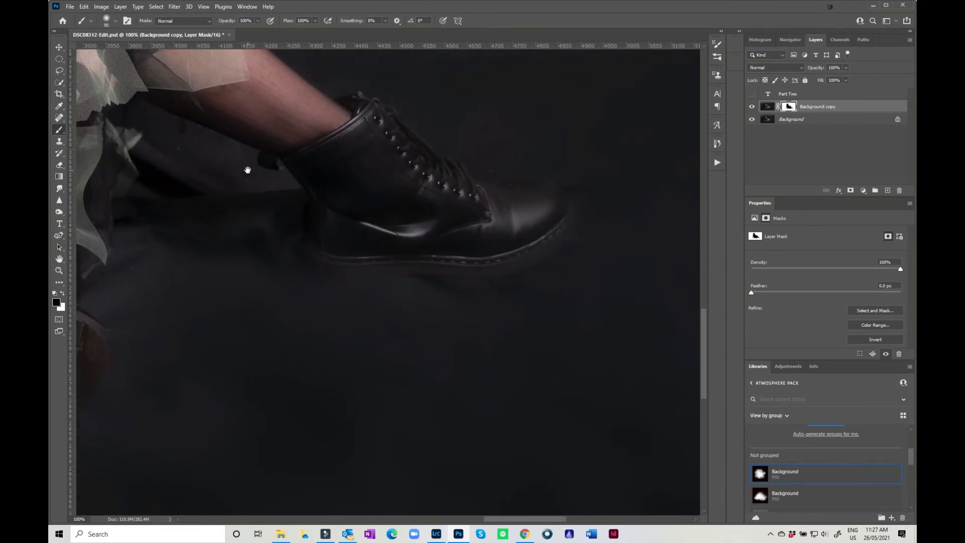
mouse_move(519, 186)
left_mouse_down()
mouse_move(531, 251)
mouse_move(480, 270)
mouse_move(387, 258)
left_mouse_up()
left_click_drag(429, 211, 504, 135)
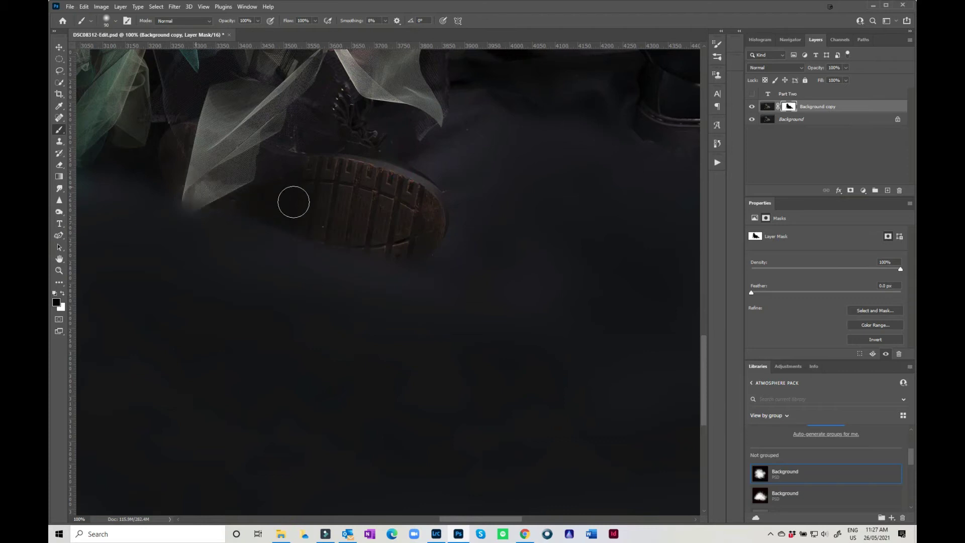
left_click_drag(224, 168, 526, 229)
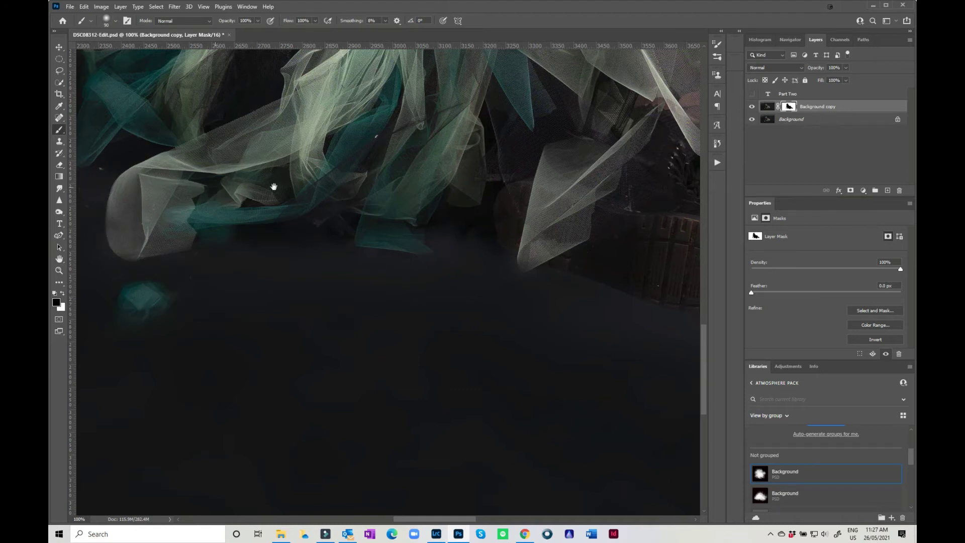
Refine the mask around the lace-gloved hand and arm, then fit the photo on screen.
left_click_drag(274, 187, 811, 188)
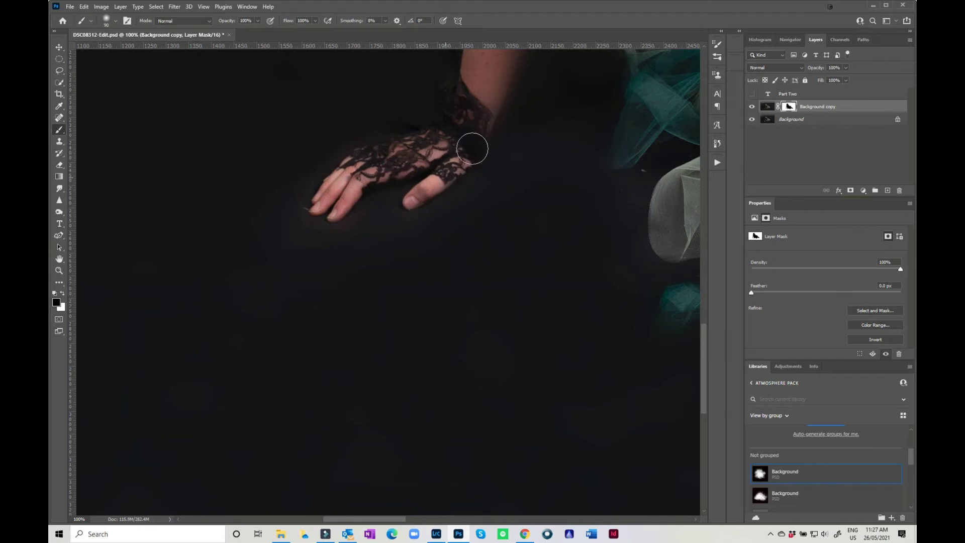
scroll(468, 113, "up", 4)
scroll(468, 112, "right", 2)
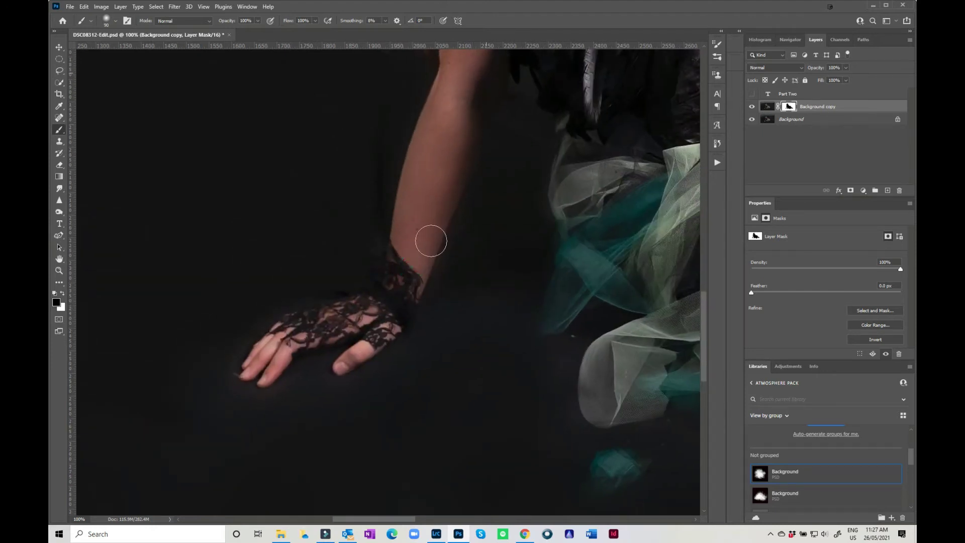
left_click_drag(441, 156, 377, 345)
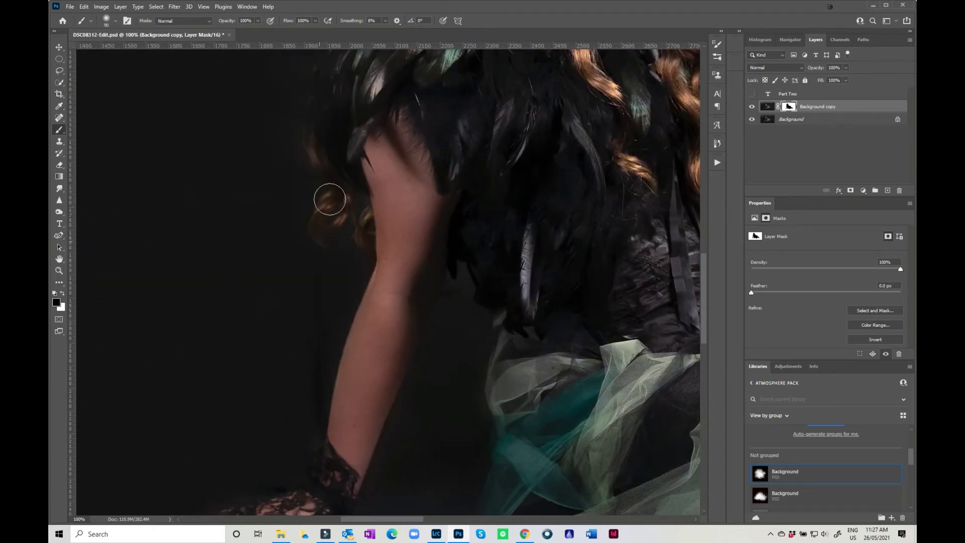
scroll(351, 338, "up", 6)
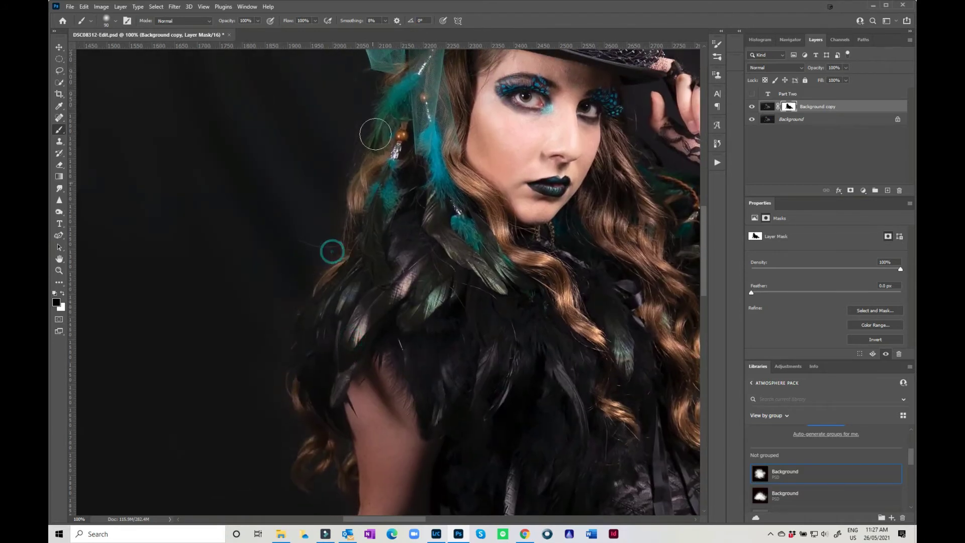
scroll(484, 206, "up", 3)
scroll(484, 207, "right", 5)
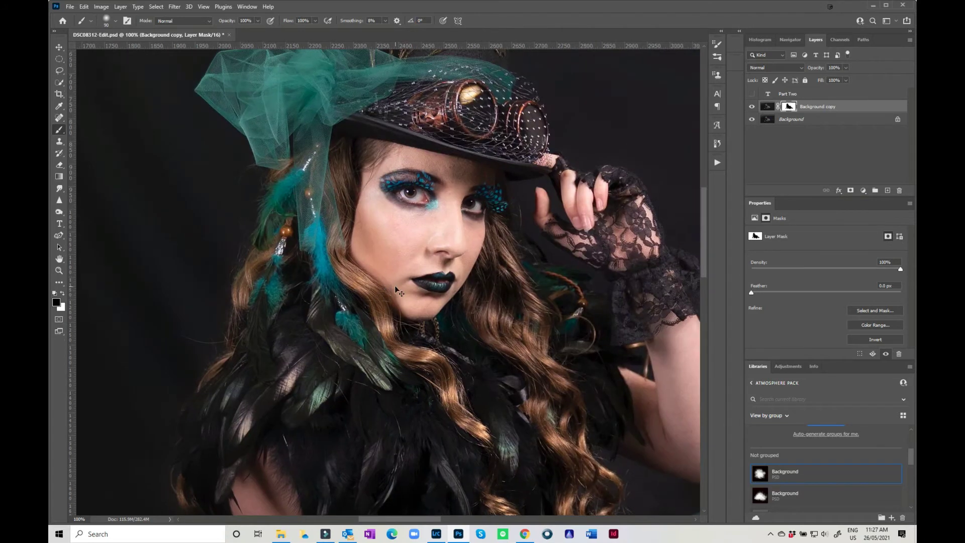
key("ctrl+0")
key("ctrl+1")
key("ctrl+0")
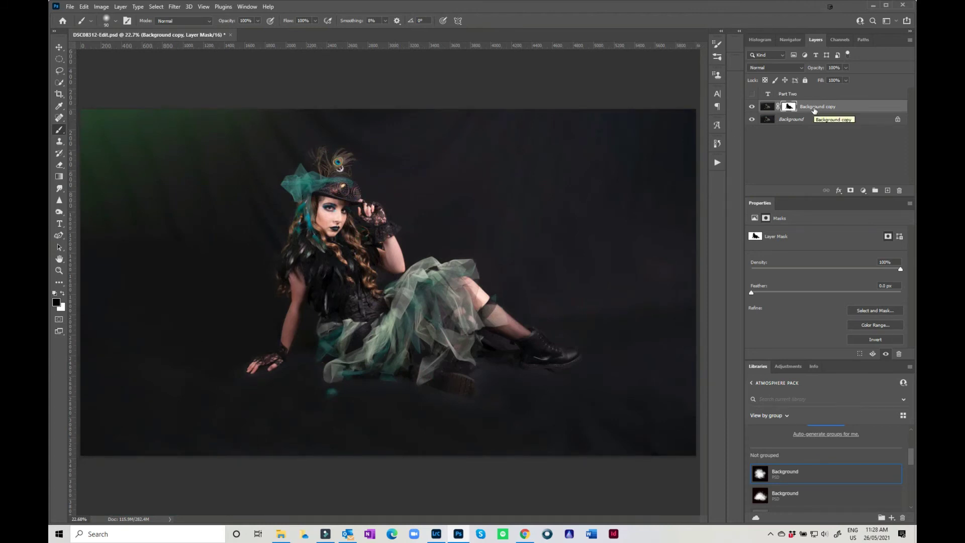
Lower Background copy's opacity to 63%, check the gloved hand at full size, then fit to screen.
left_click(846, 67)
left_click_drag(846, 77, 817, 72)
key("ctrl+plus")
key("ctrl+plus")
key("ctrl+plus")
key("ctrl+plus")
key("ctrl+plus")
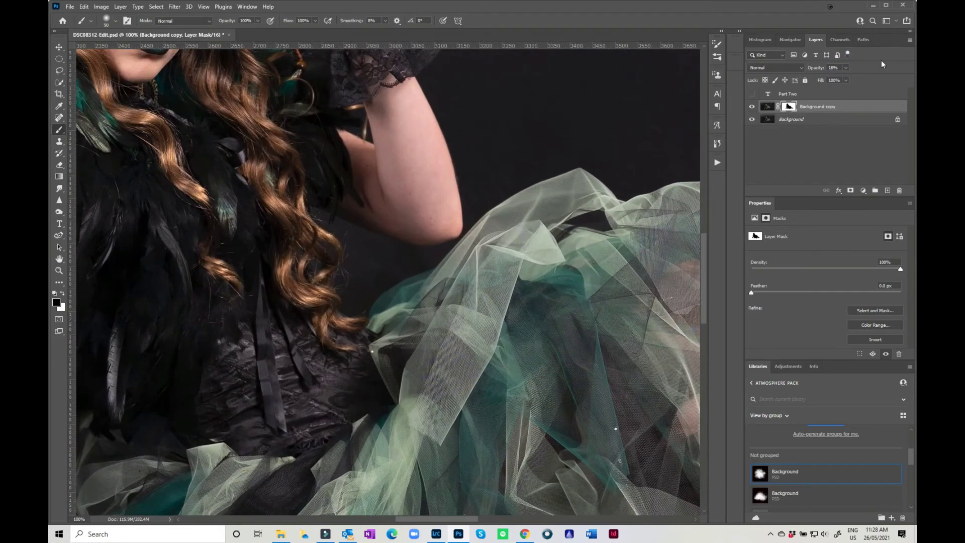
left_click_drag(633, 102, 497, 492)
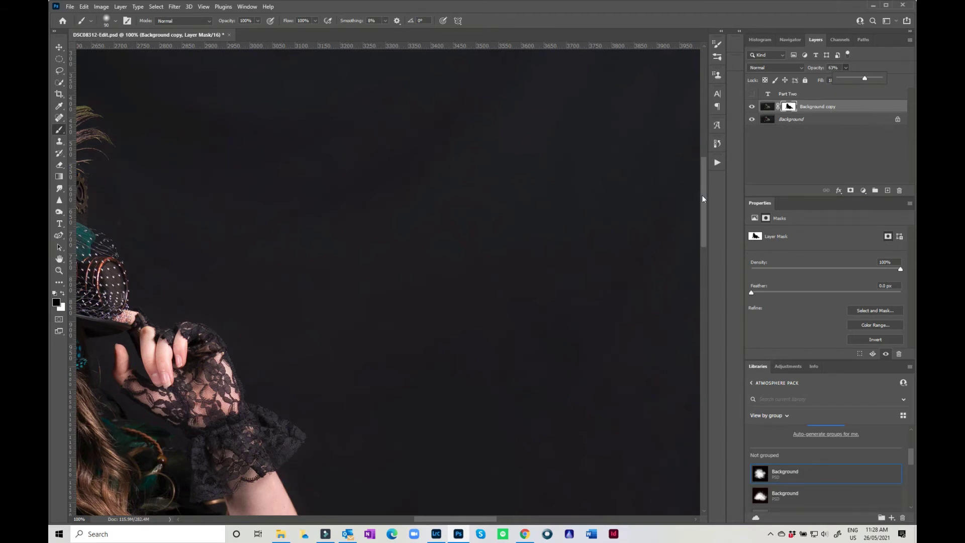
key("ctrl+0")
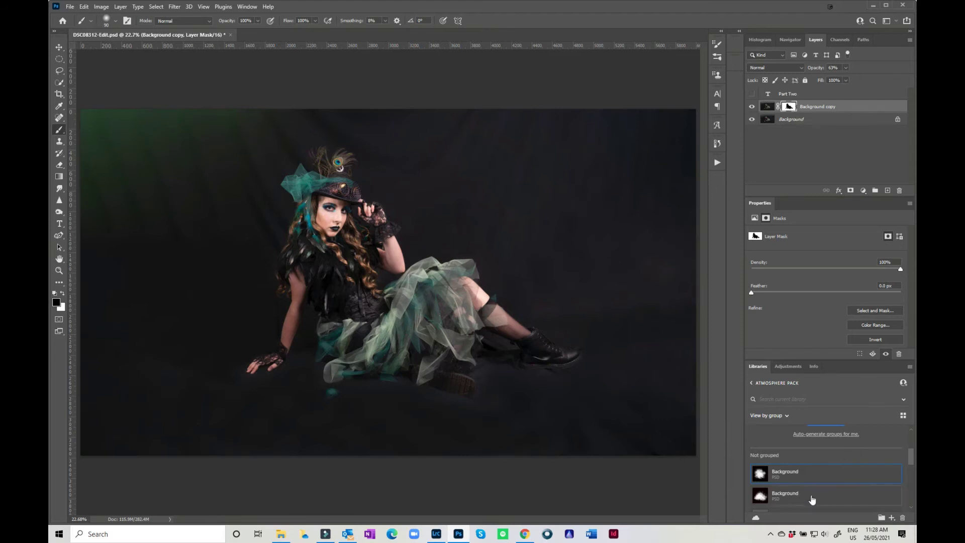
Drag the top Background texture from the Atmosphere Pack library onto the canvas.
scroll(812, 500, "down", 5)
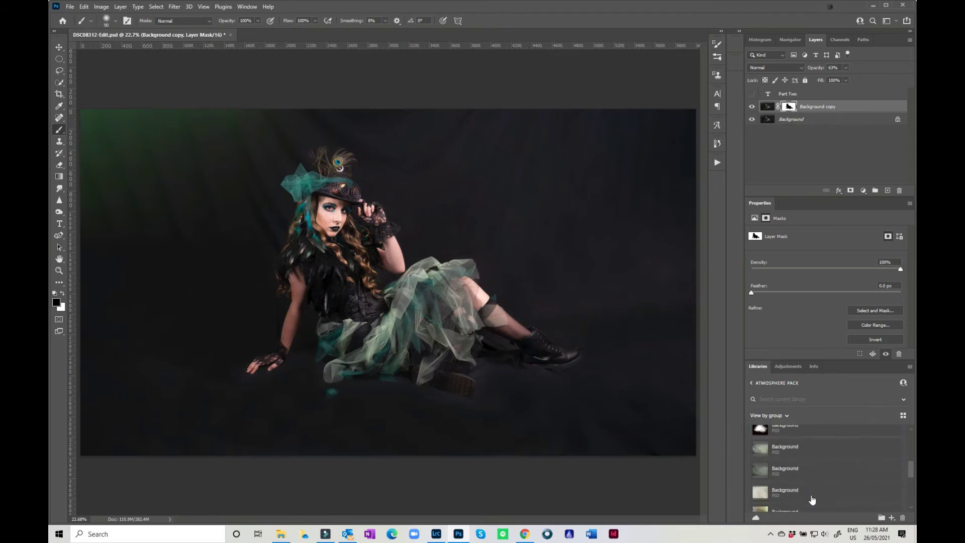
left_click(790, 430)
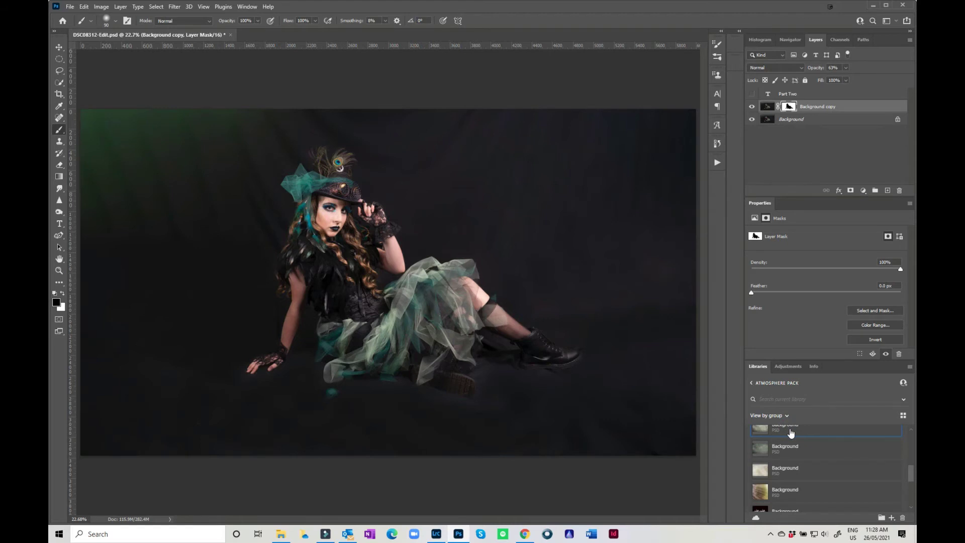
left_click_drag(791, 433, 226, 207)
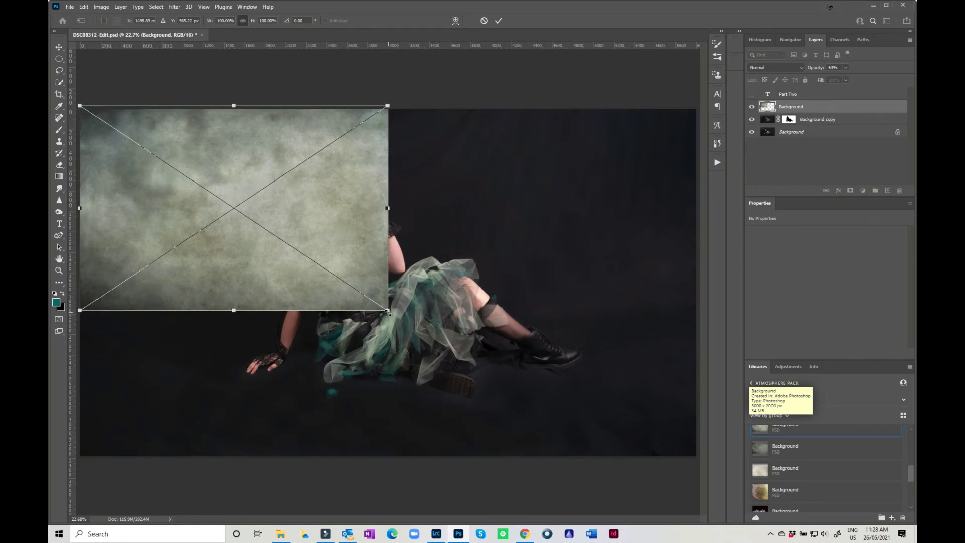
Stretch the texture over the whole canvas, commit it, then flip it horizontally and vertically.
left_click_drag(388, 311, 698, 457)
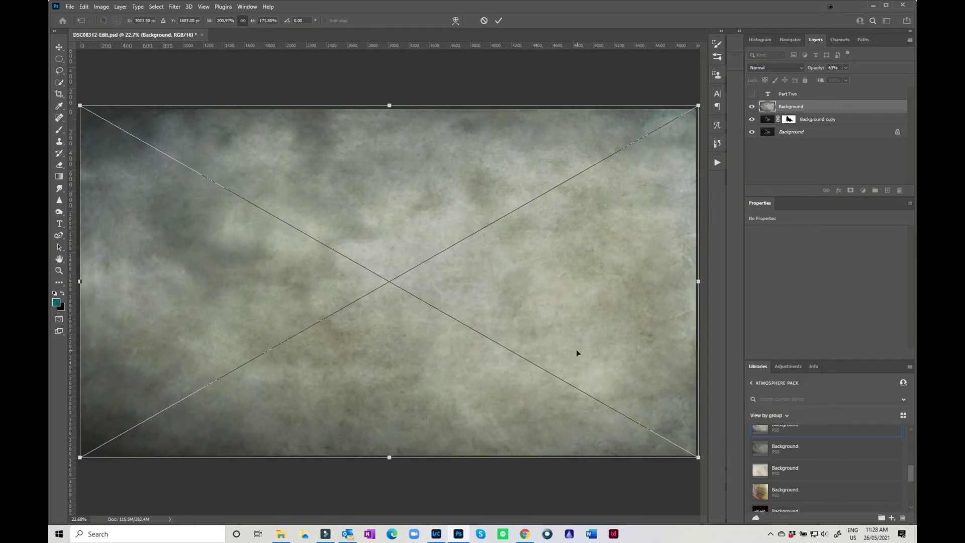
key("Return")
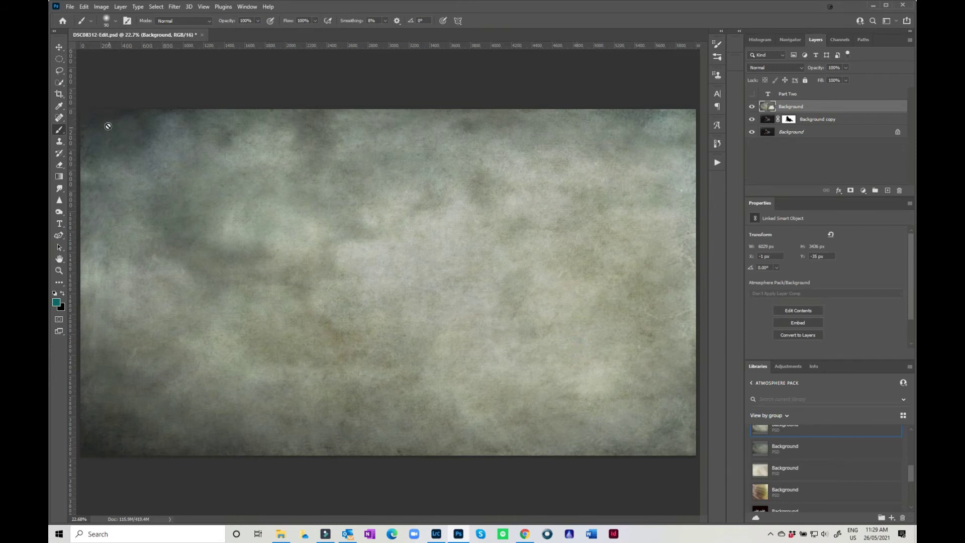
left_click(59, 46)
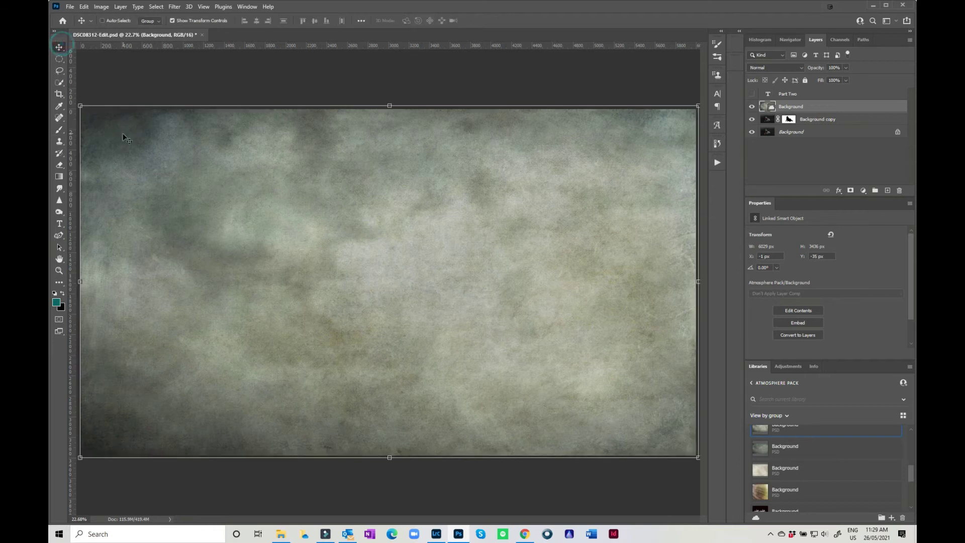
right_click(93, 135)
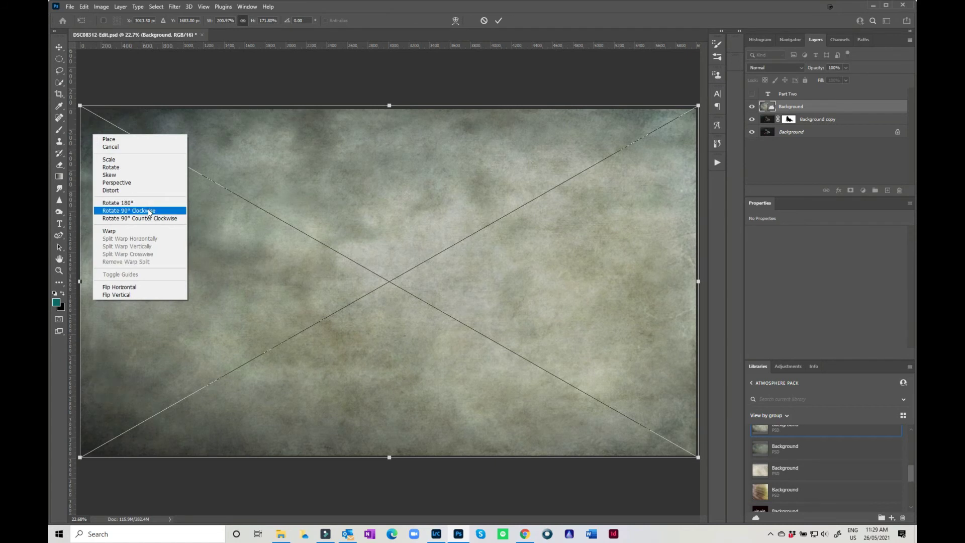
left_click(120, 287)
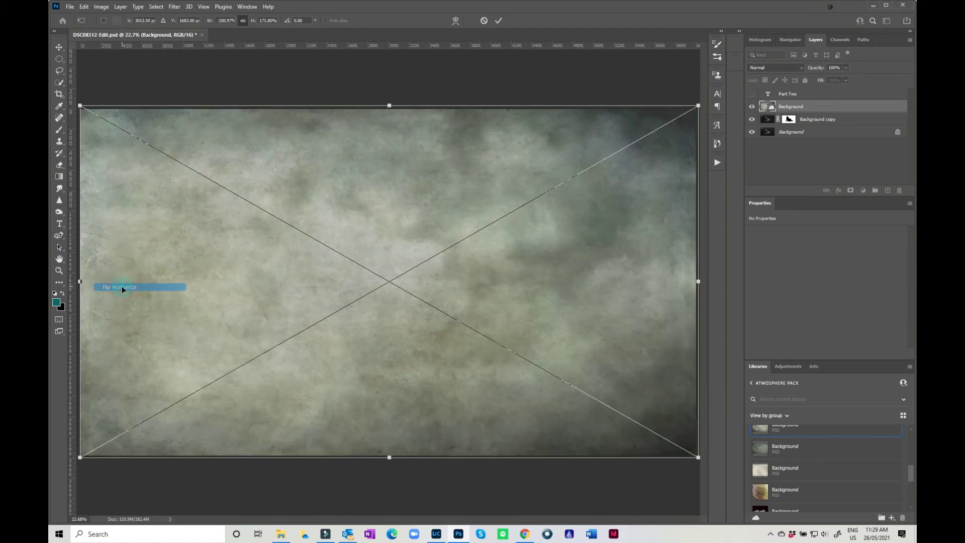
right_click(235, 251)
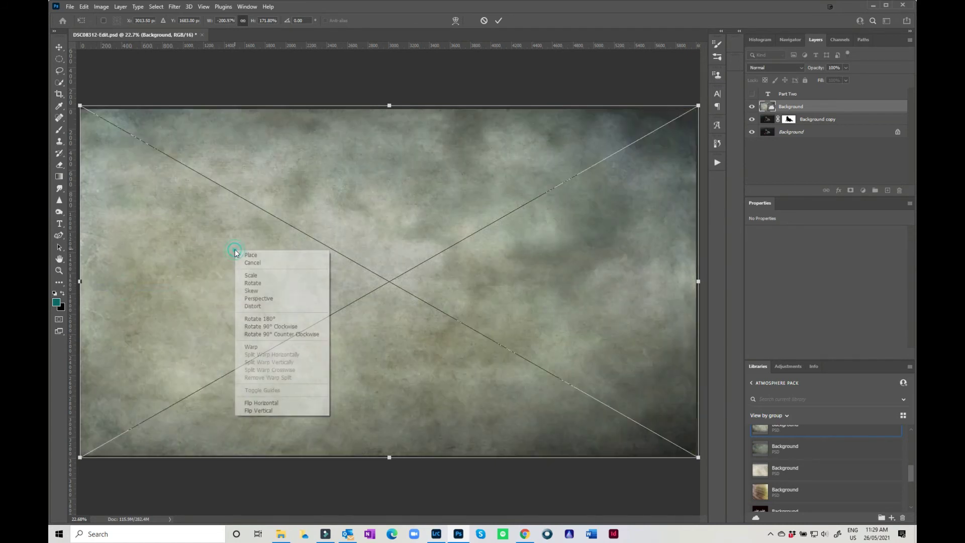
left_click(270, 412)
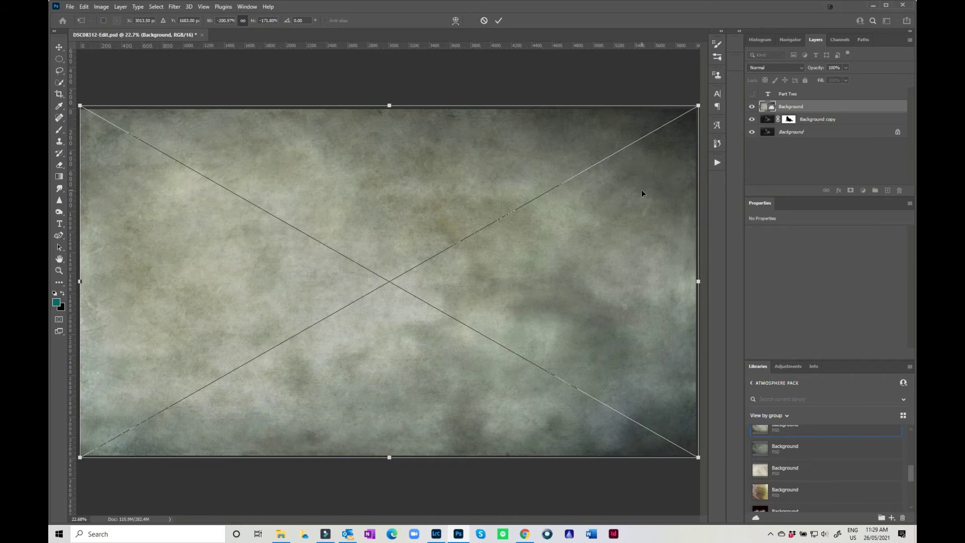
Set the texture layer's blend mode to Soft Light after comparing Overlay, and commit the transform.
left_click(776, 68)
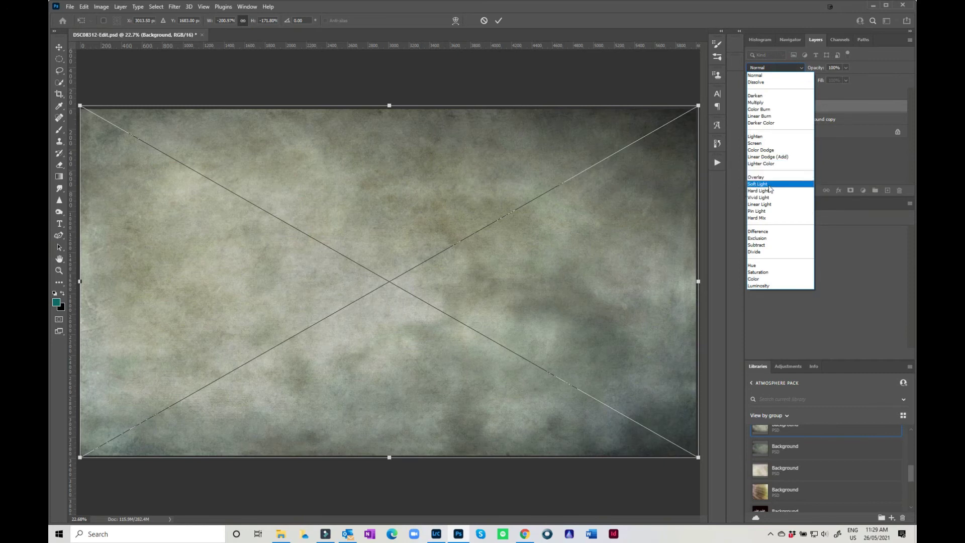
left_click(768, 185)
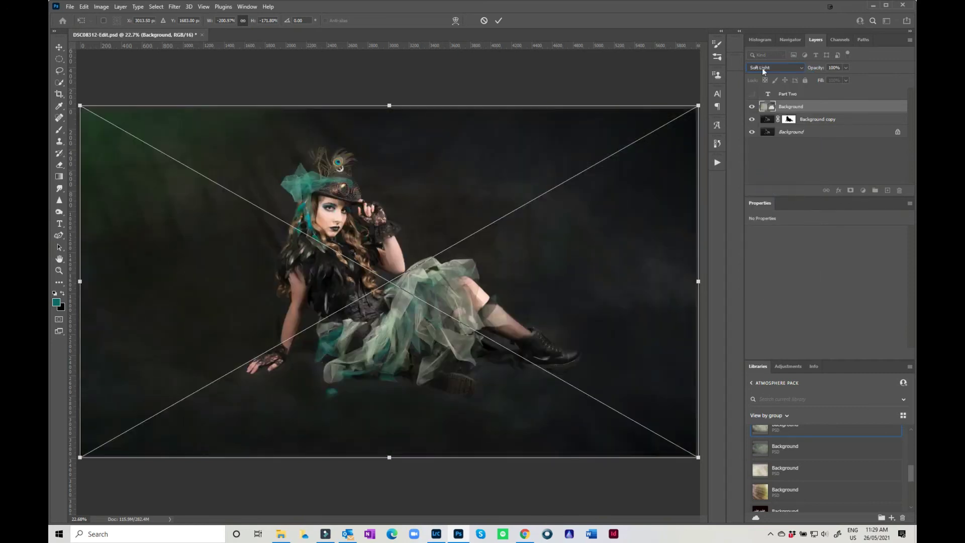
left_click(762, 68)
left_click(761, 177)
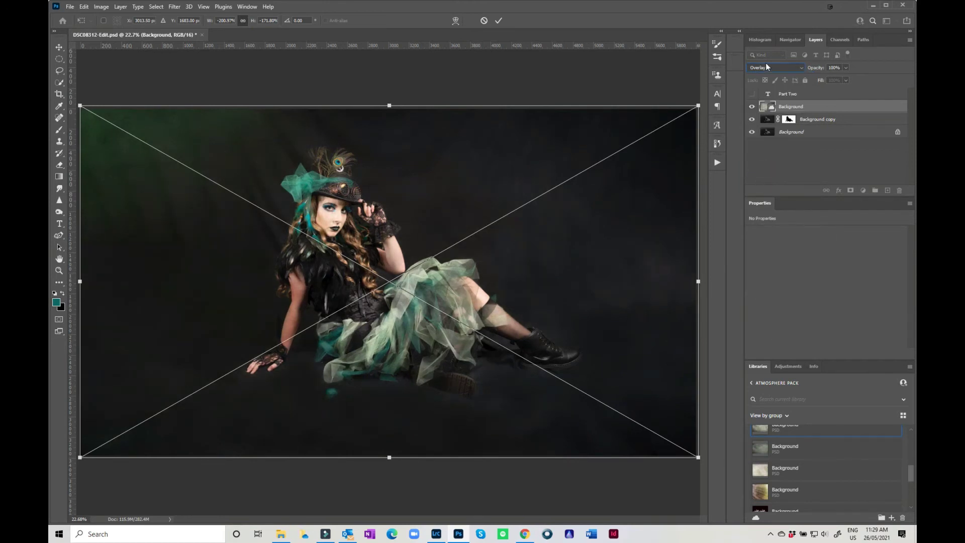
left_click(766, 68)
left_click(762, 185)
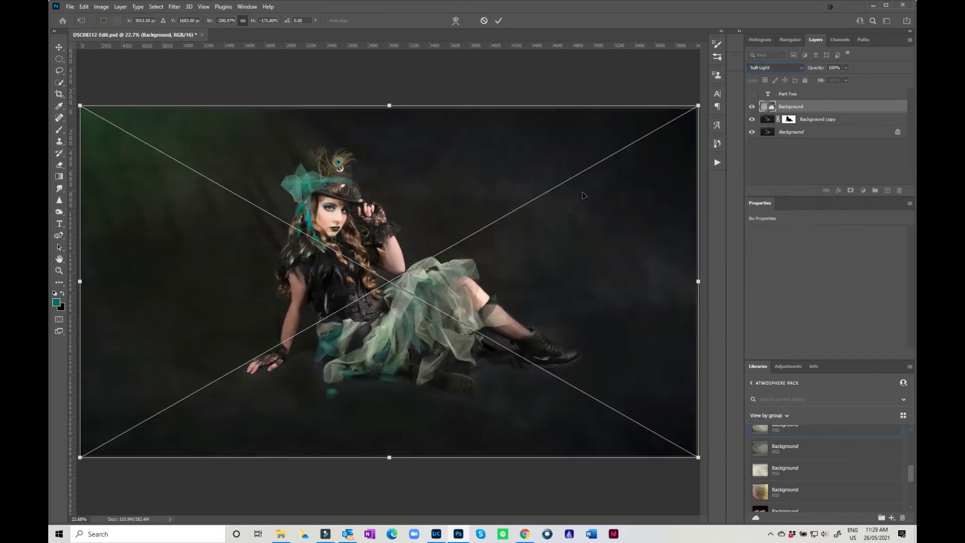
key("Return")
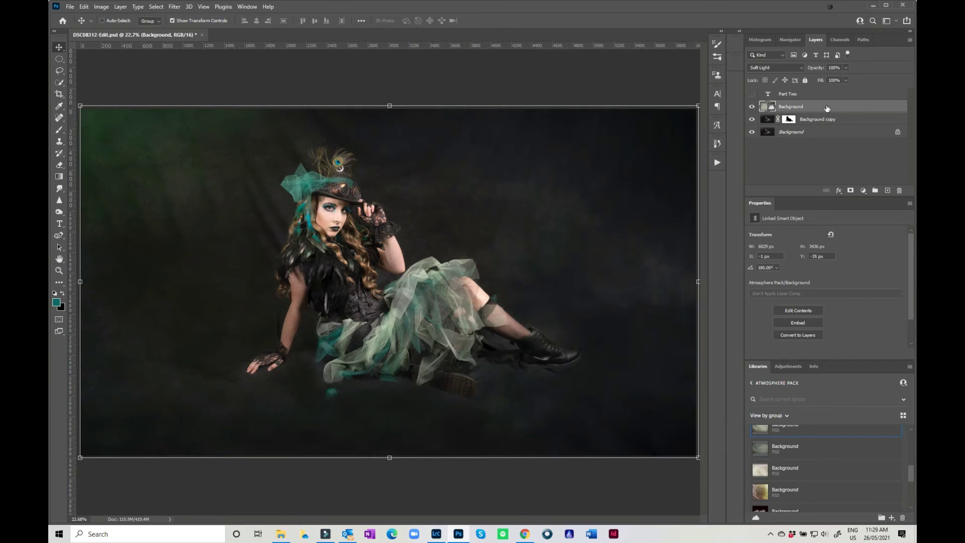
Drop the texture layer's Saturation to -100 with Hue/Saturation (Ctrl+U).
key("ctrl+u")
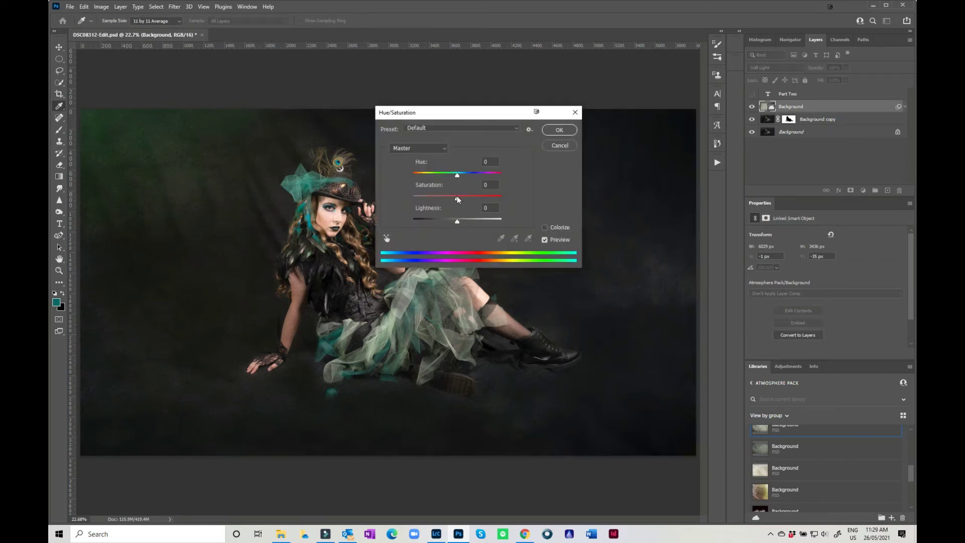
left_click_drag(458, 198, 347, 196)
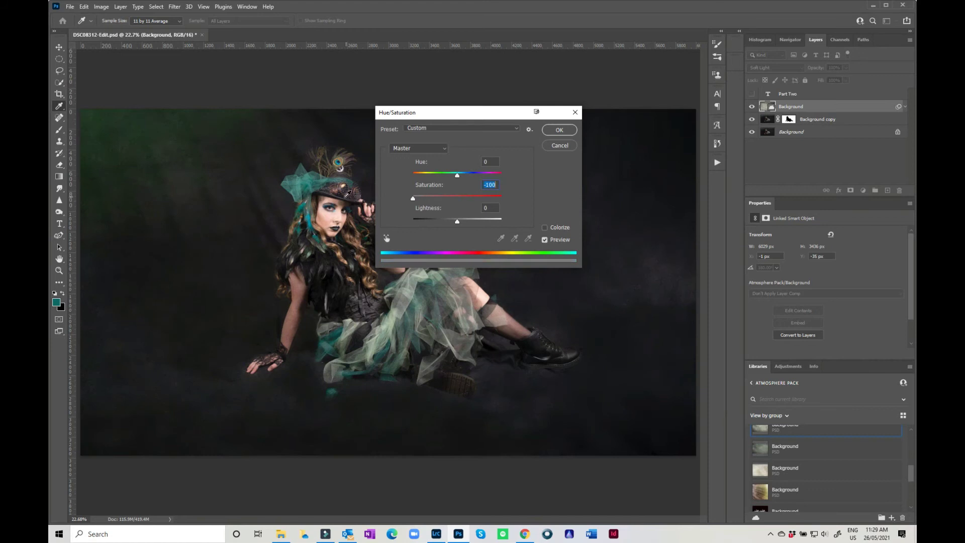
left_click(558, 130)
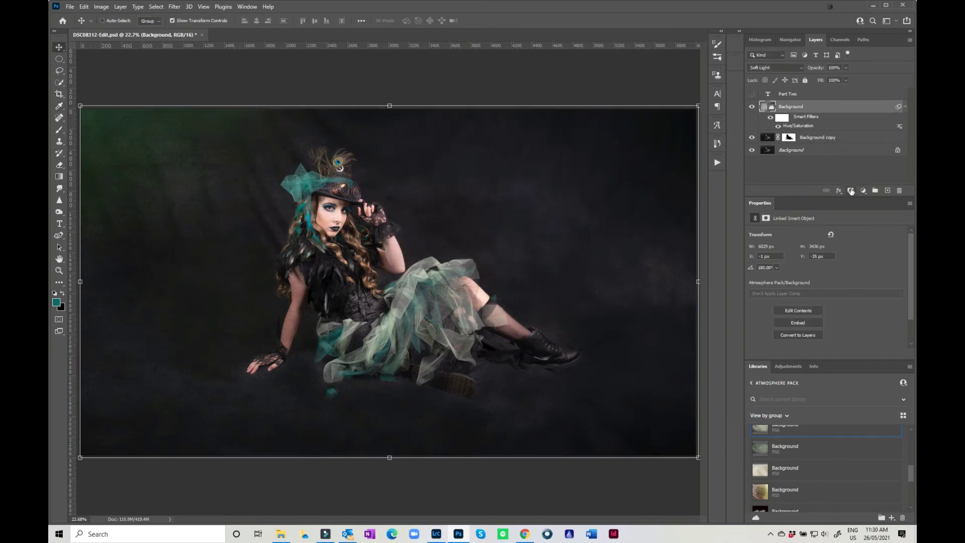
Add a layer mask to the texture and paint black over the model's dress and leg with a 500 px brush.
left_click(851, 191)
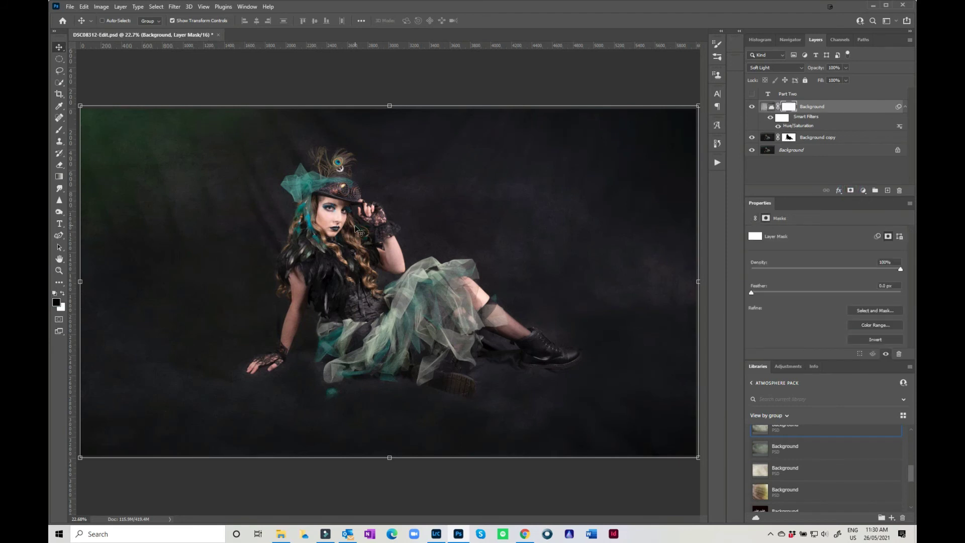
key("b")
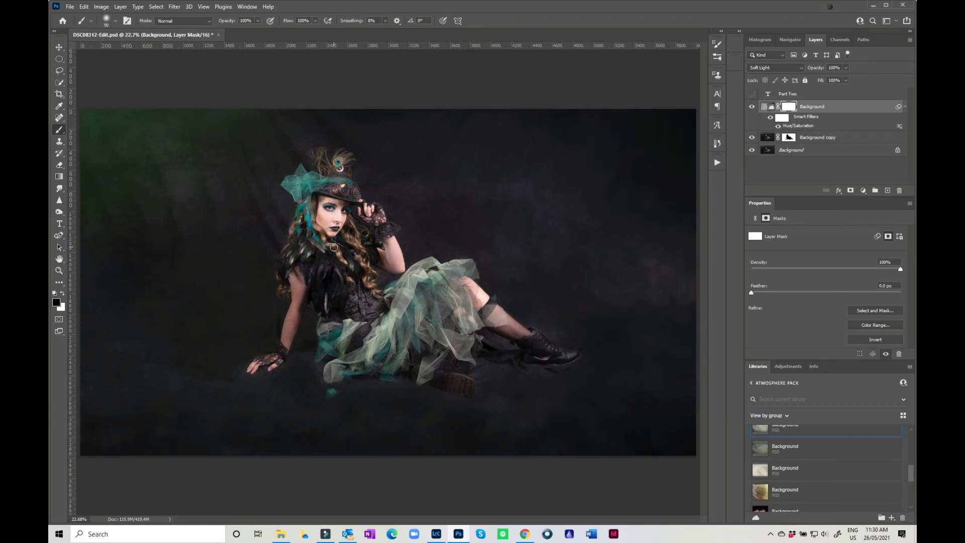
key("bracketright")
key("bracketright")
key("bracketright")
key("bracketright")
key("bracketright")
key("bracketright")
key("bracketright")
key("bracketright")
key("bracketright")
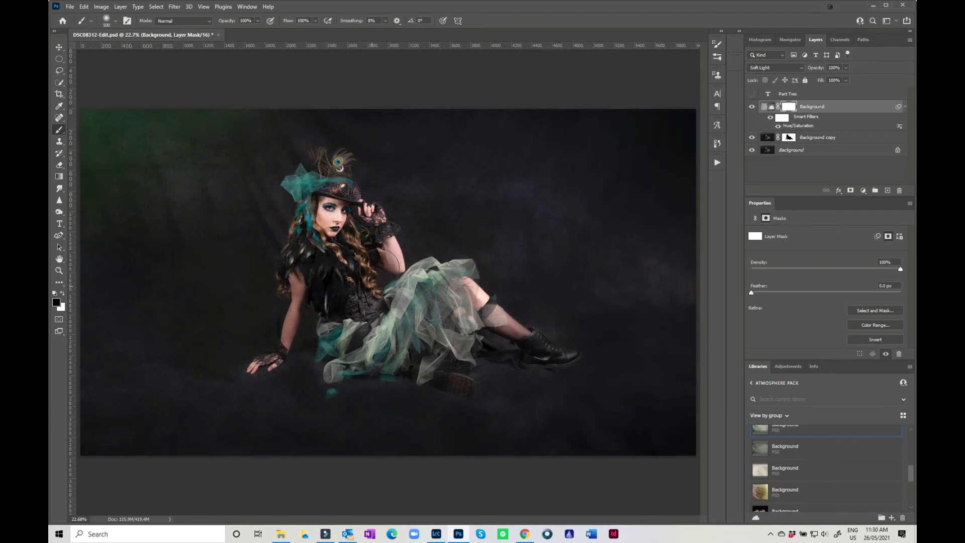
mouse_move(380, 262)
left_mouse_down()
mouse_move(401, 305)
mouse_move(402, 355)
mouse_move(478, 326)
mouse_move(447, 285)
mouse_move(482, 302)
mouse_move(535, 356)
mouse_move(567, 363)
left_mouse_up()
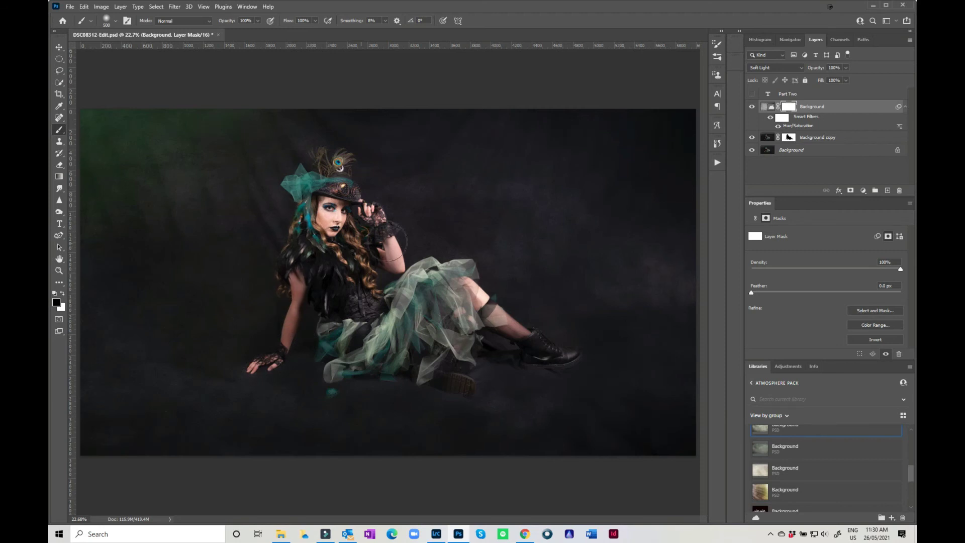
mouse_move(389, 240)
left_mouse_down()
mouse_move(369, 314)
mouse_move(334, 343)
mouse_move(365, 333)
left_mouse_up()
key("bracketleft")
key("bracketleft")
key("bracketleft")
key("bracketleft")
key("bracketleft")
key("x")
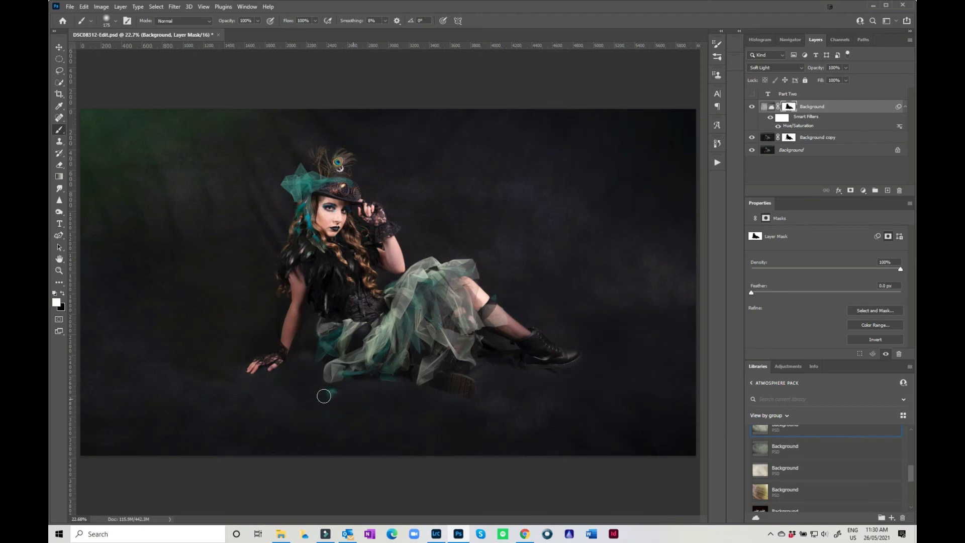
key("x")
Refine the mask around the hat's peacock feathers with a 175 px brush at 50% zoom.
key("ctrl+plus")
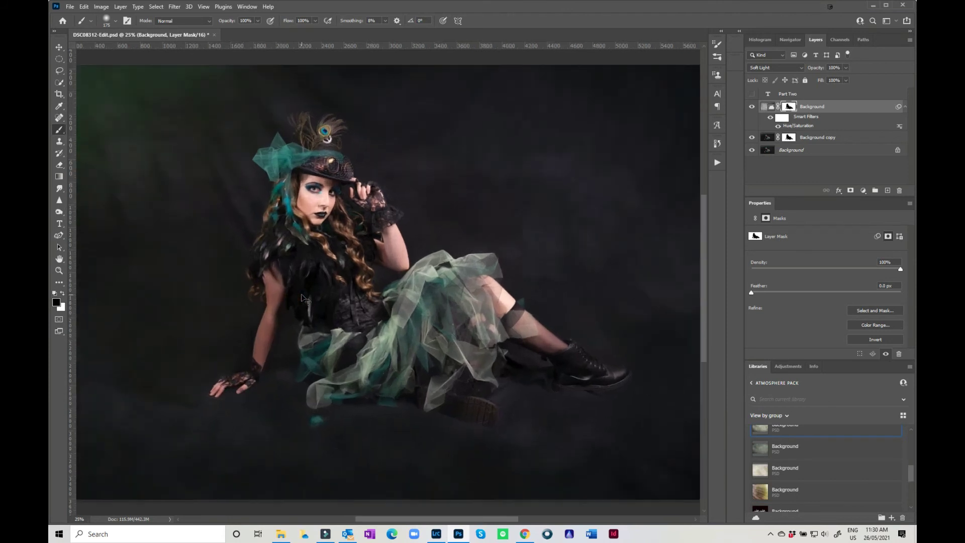
key("ctrl+plus")
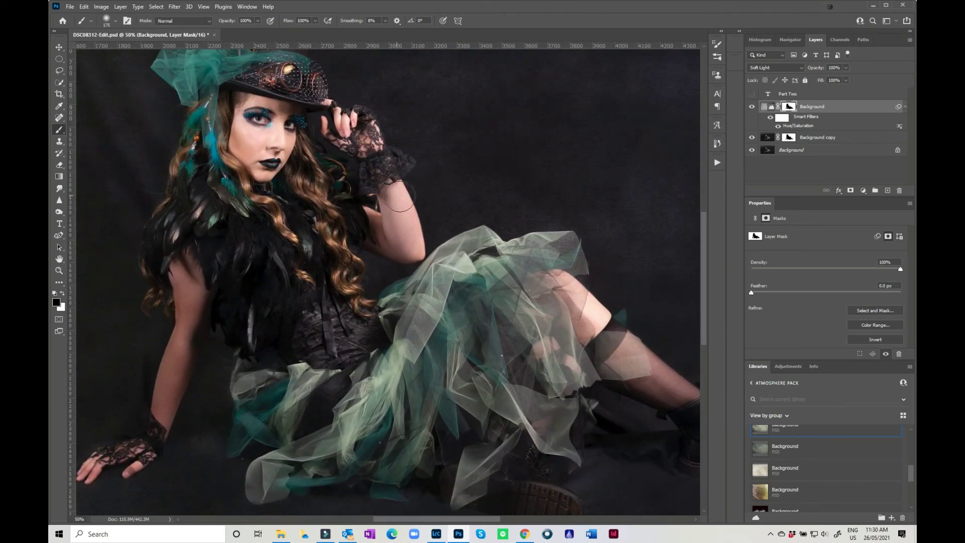
key("x")
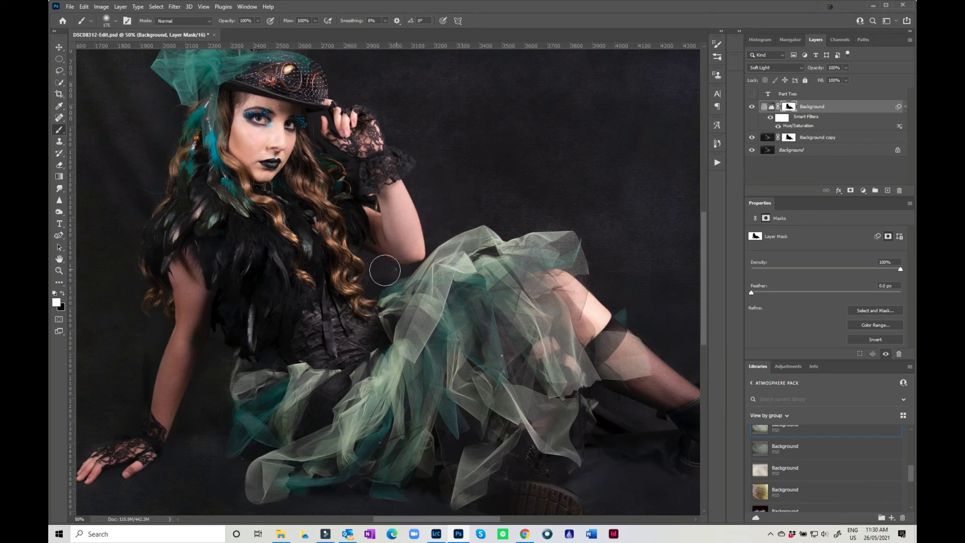
key("x")
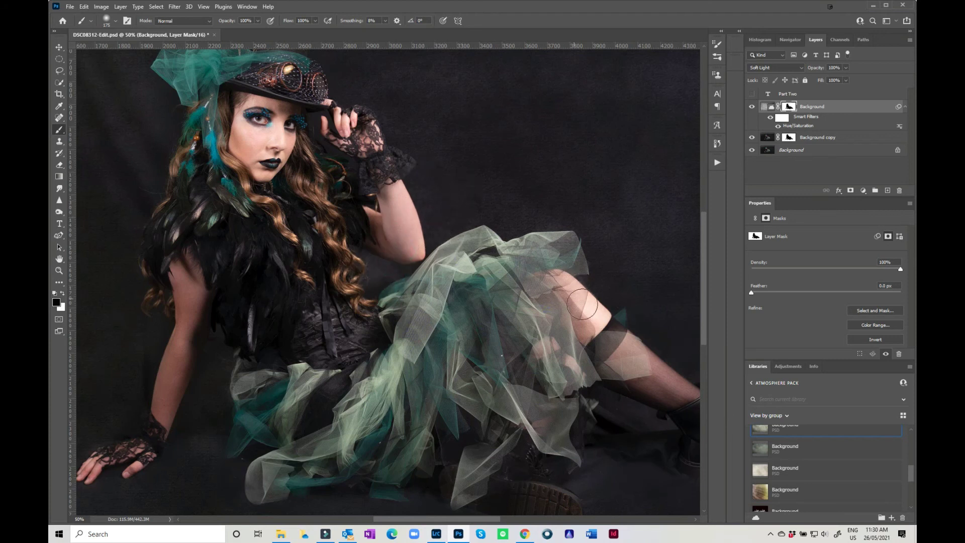
left_click_drag(432, 185, 453, 319)
Set the texture layer's opacity to 63% and fit the whole image in the window.
left_click(846, 67)
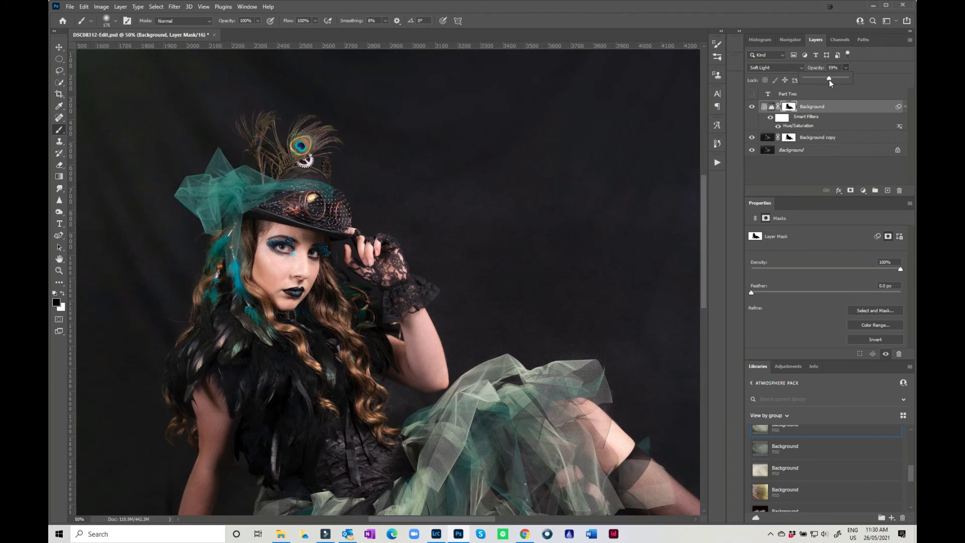
left_click(790, 106)
scroll(322, 361, "down", 2)
scroll(322, 362, "left", 5)
key("ctrl+0")
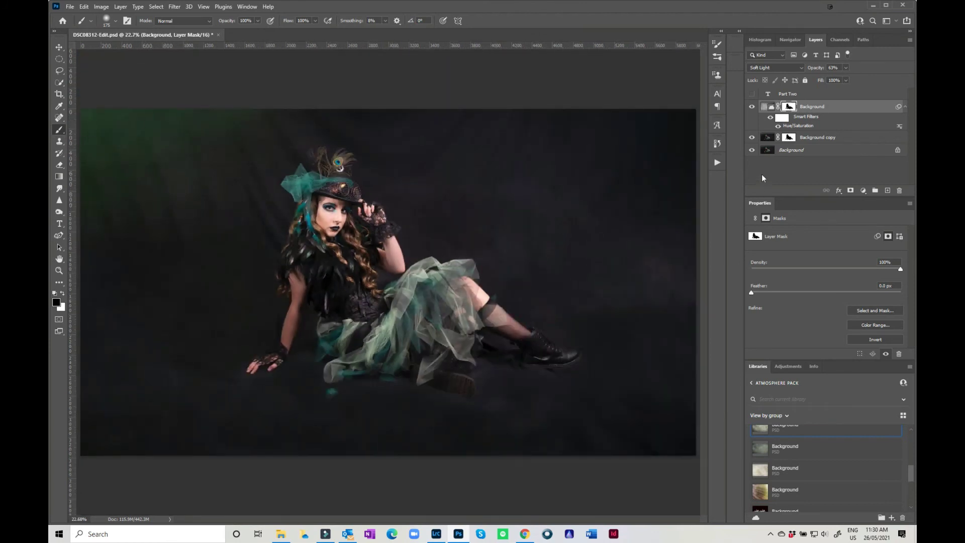
Toggle layer visibility and the backdrop mask preview to compare against the original photo, restoring all layers.
left_click(752, 151, "alt")
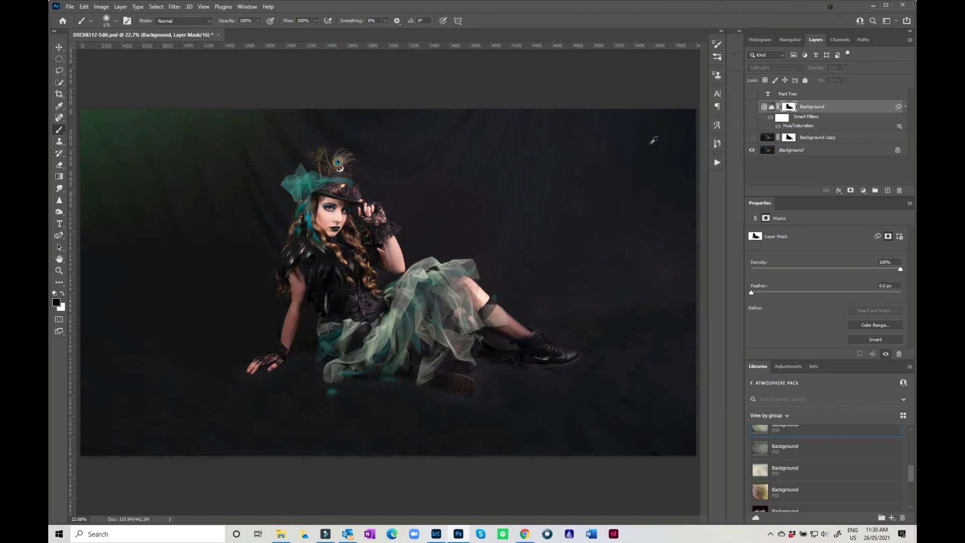
left_click(752, 138)
left_click(752, 150)
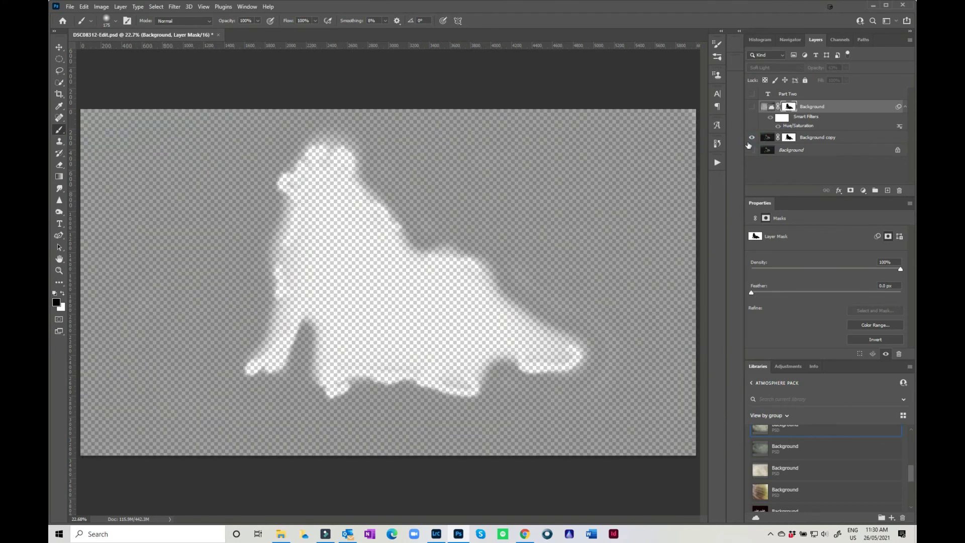
left_click(754, 150)
left_click(753, 106)
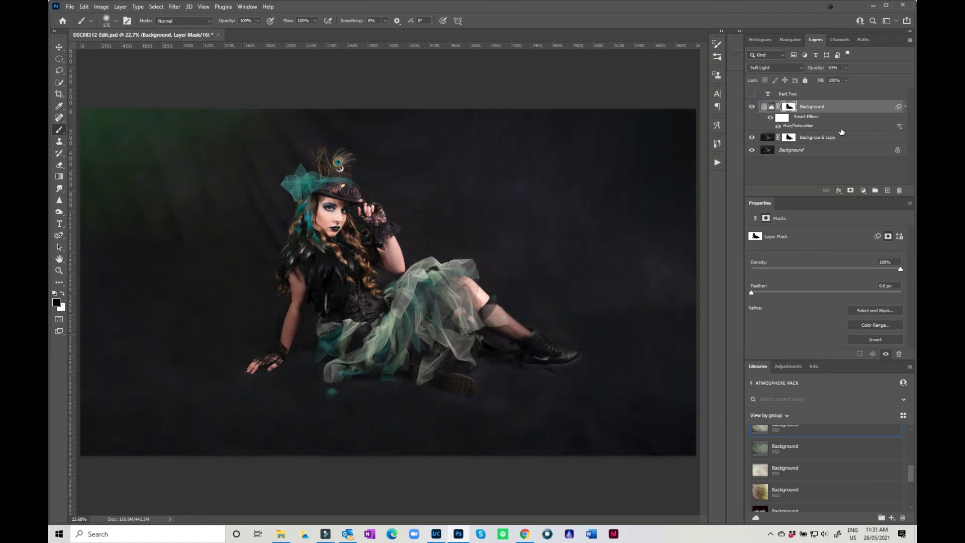
On a new layer, draw a teal radial gradient from the top-left corner toward the model.
left_click(888, 190)
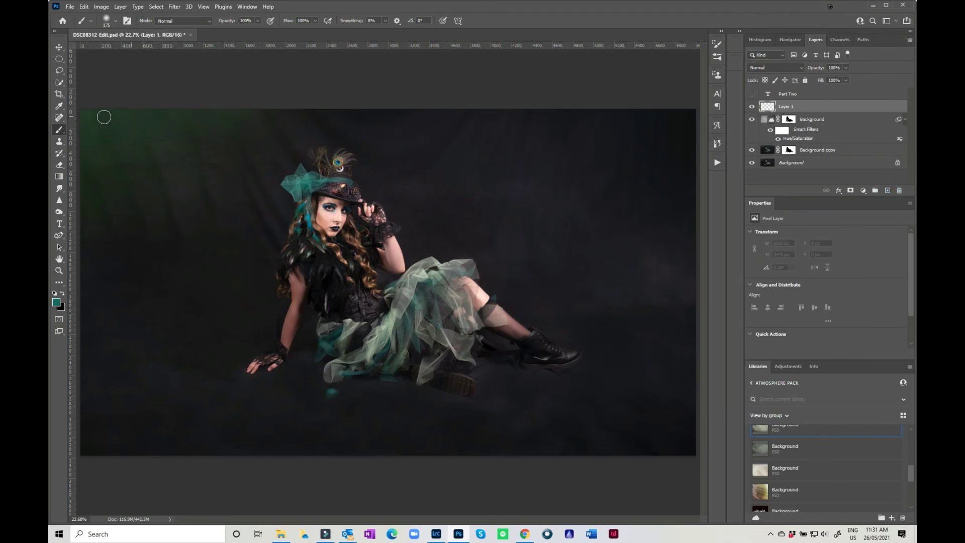
left_click(58, 177)
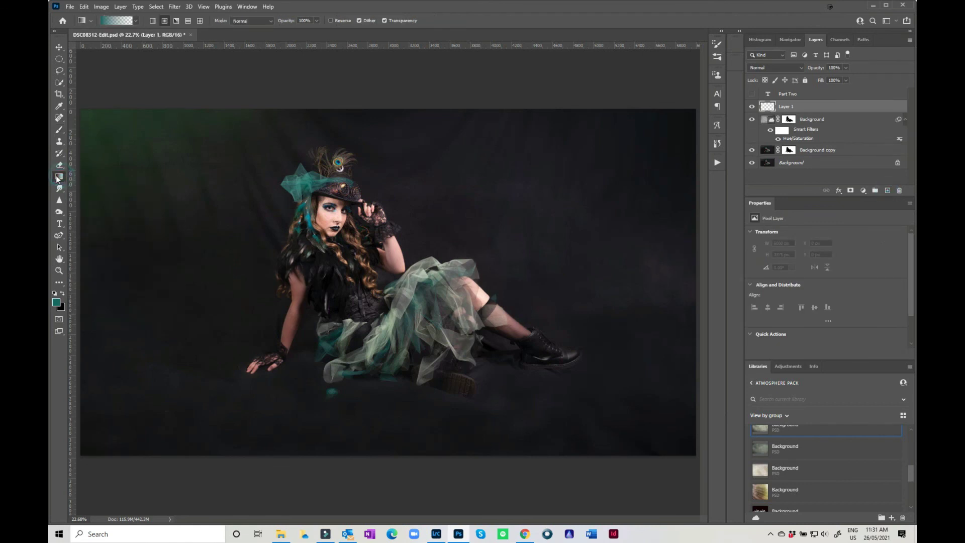
left_click(164, 20)
left_click_drag(79, 108, 257, 242)
left_click_drag(79, 108, 267, 260)
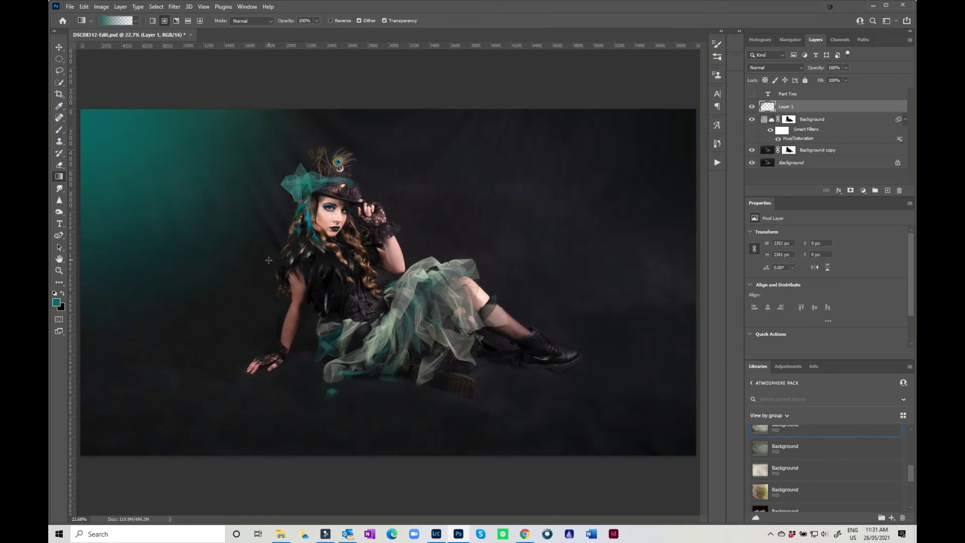
key("ctrl+z")
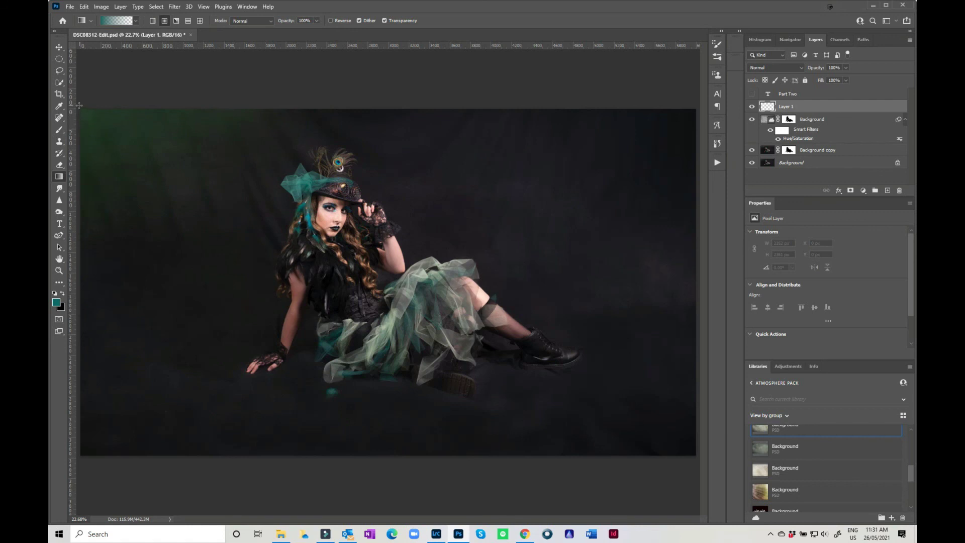
left_click_drag(79, 107, 364, 305)
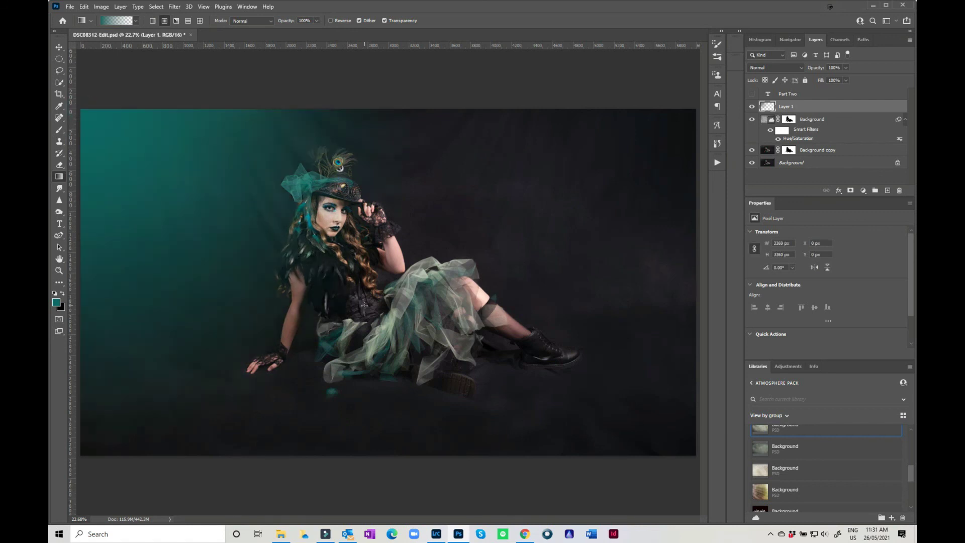
Set the glow layer's blend mode to Screen and lower its opacity.
left_click(789, 68)
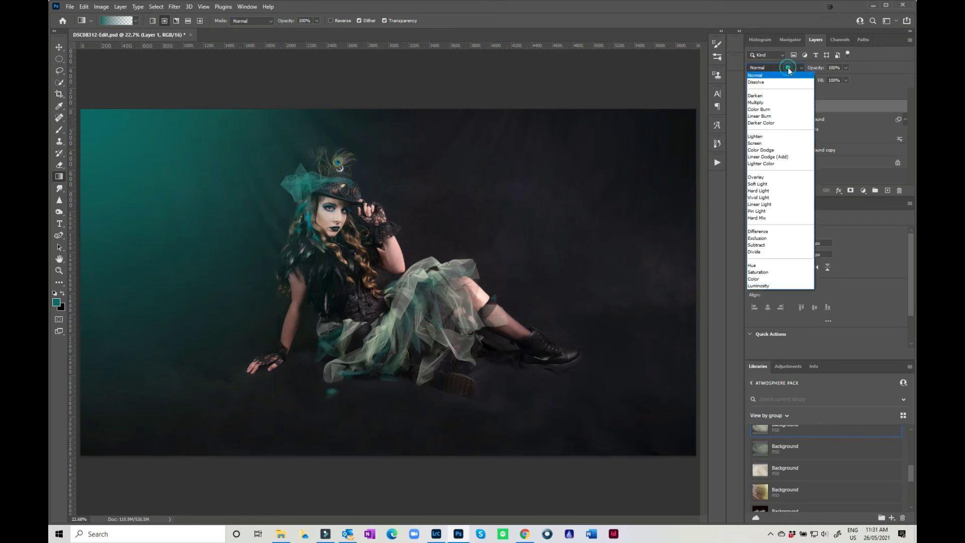
left_click(770, 144)
left_click(846, 68)
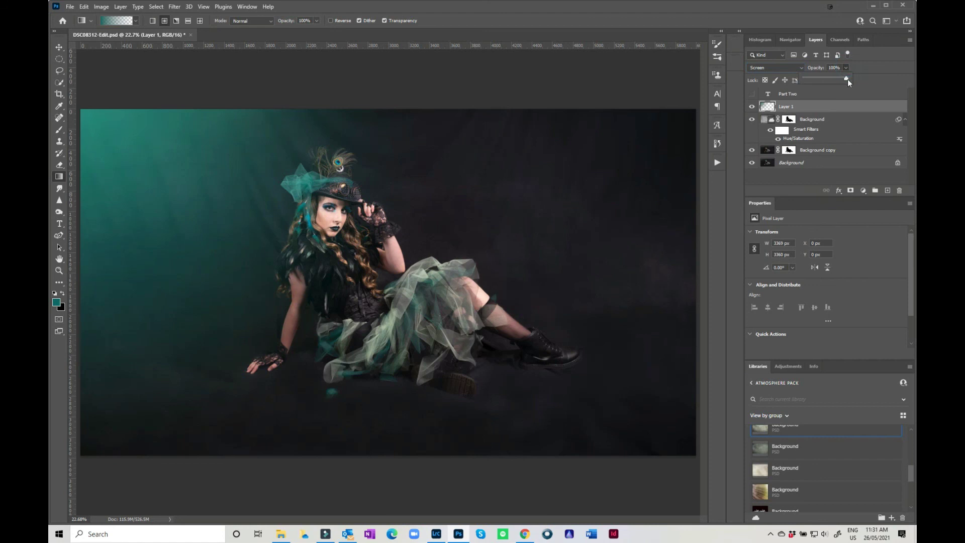
left_click_drag(825, 82, 823, 82)
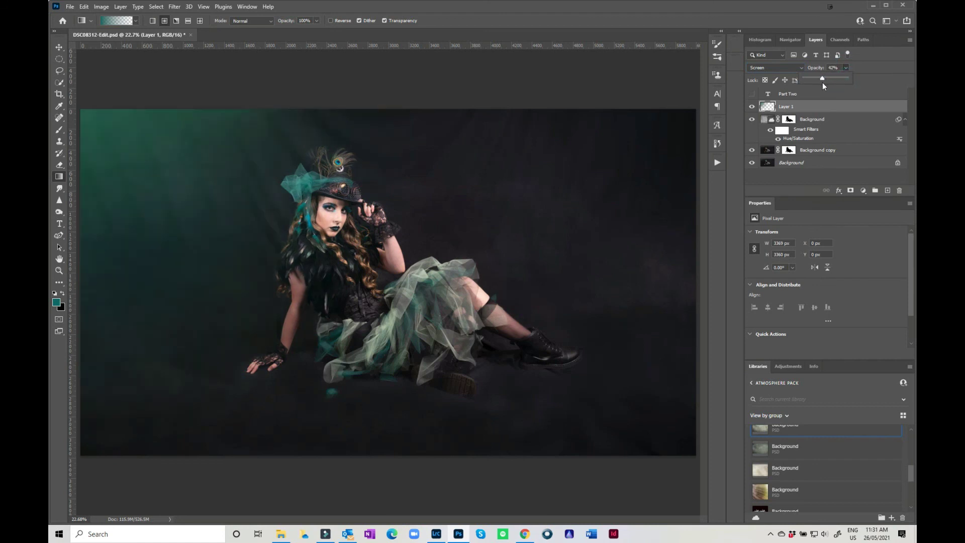